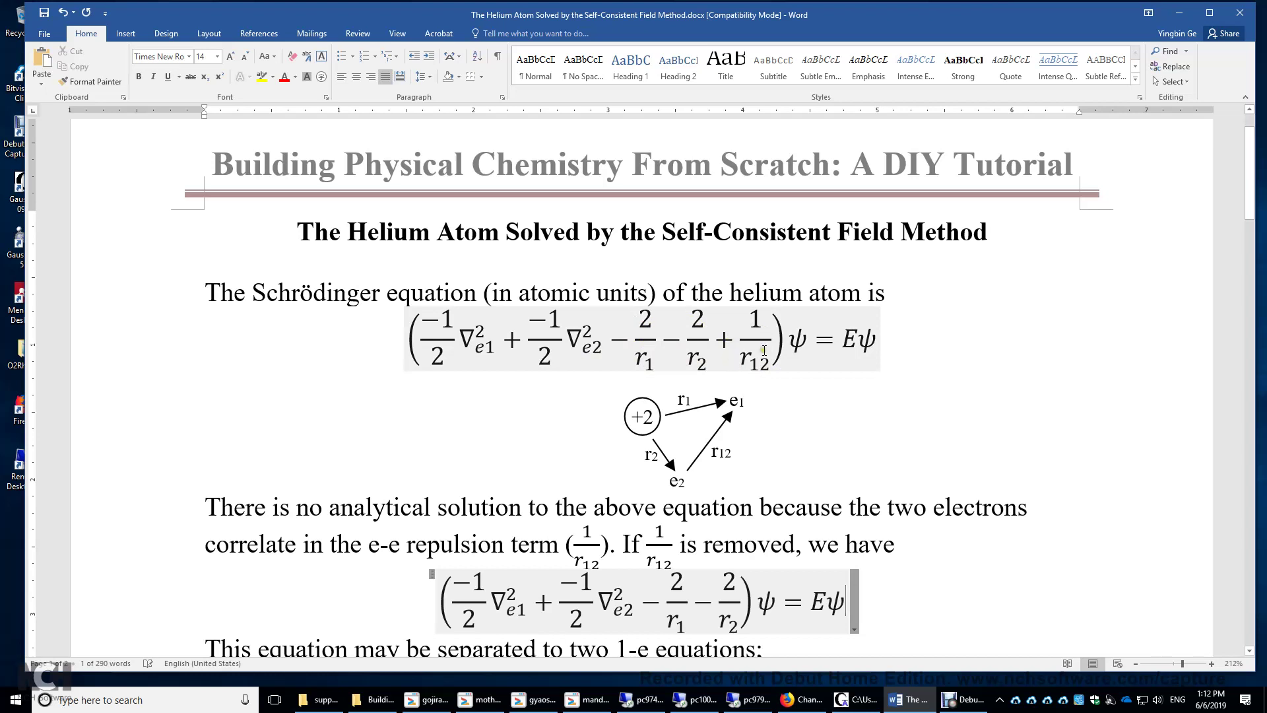
Step: Highlight the 1/r12 repulsion term in the first Schrödinger equation, then clear it
scroll(505, 349, "down", 1)
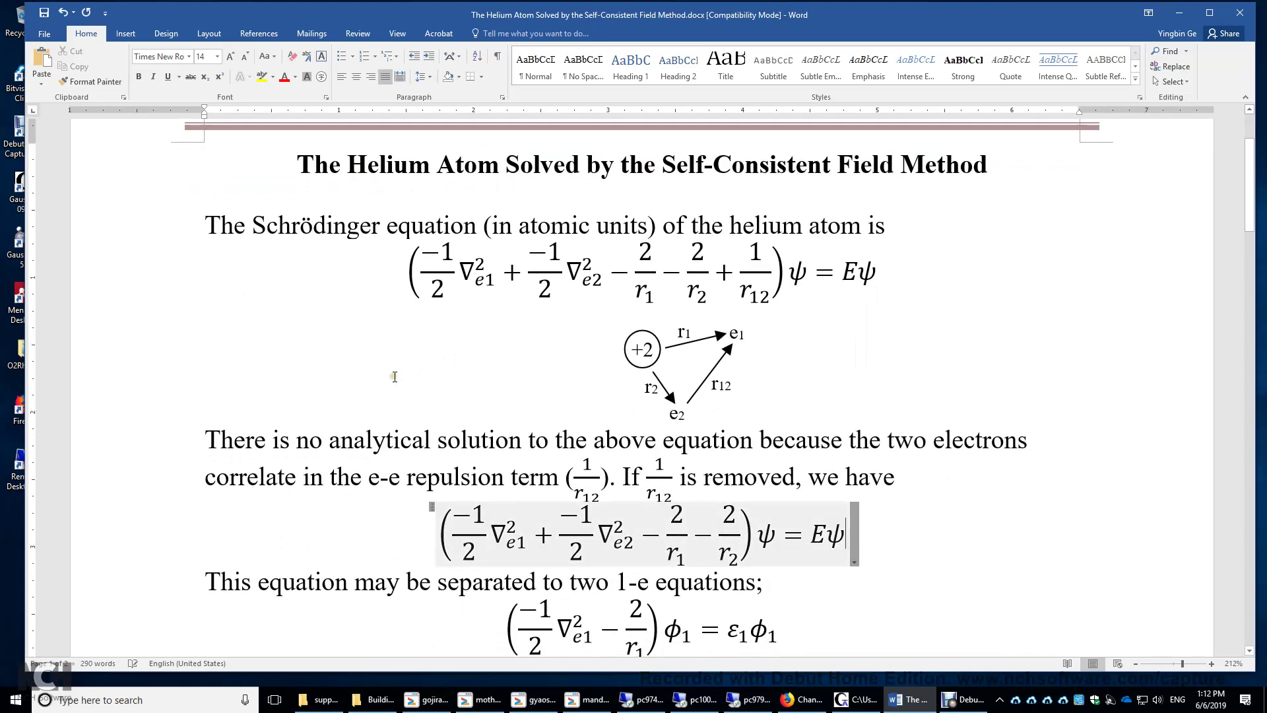
scroll(394, 380, "down", 1)
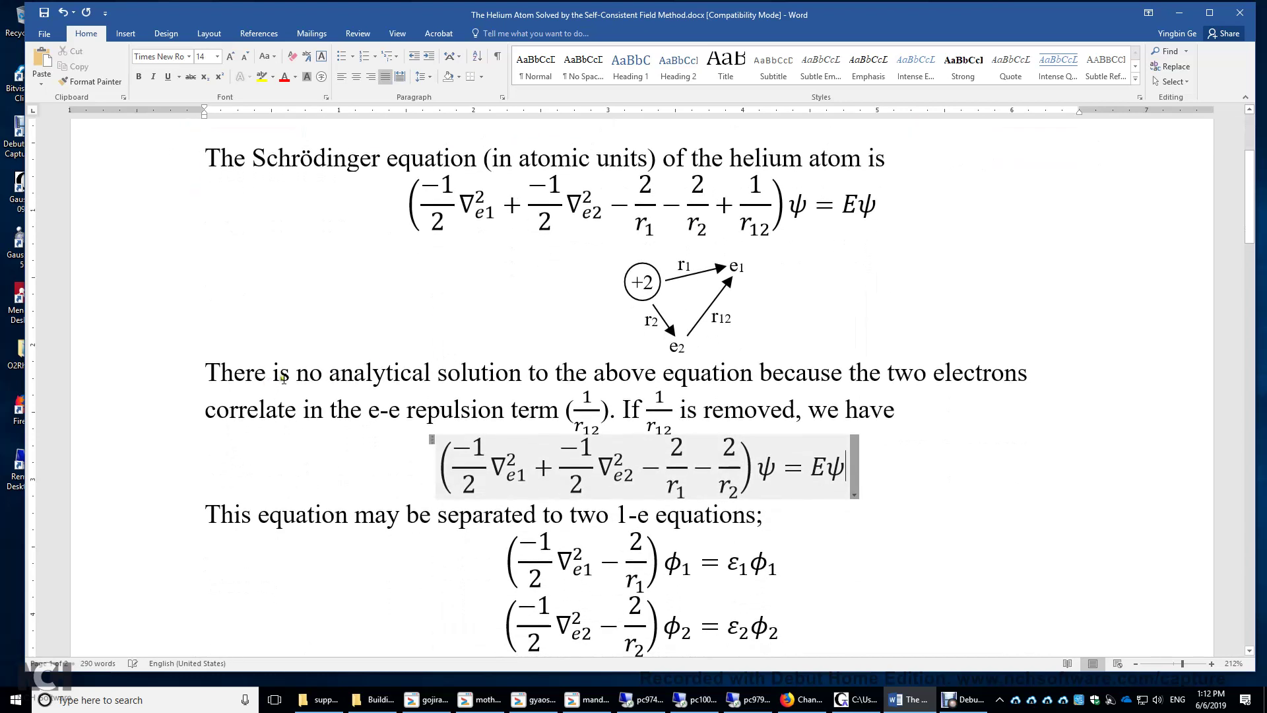
left_click(741, 202)
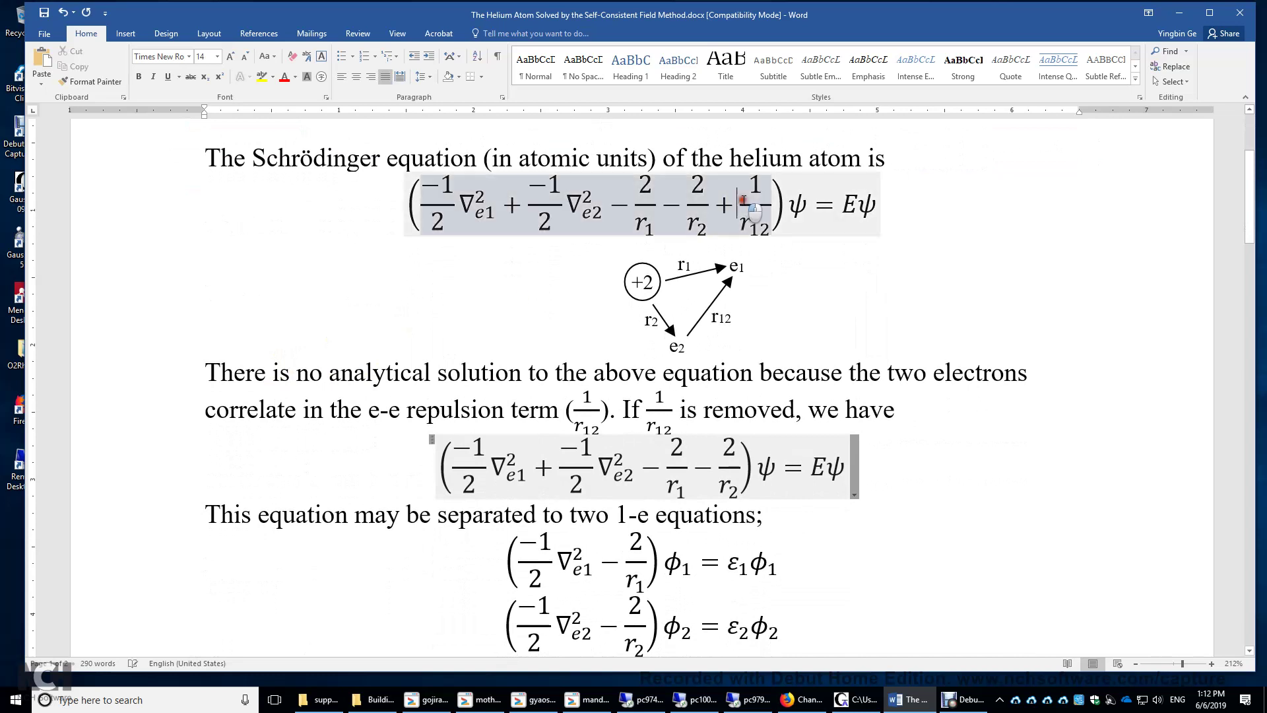
left_click_drag(741, 201, 806, 251)
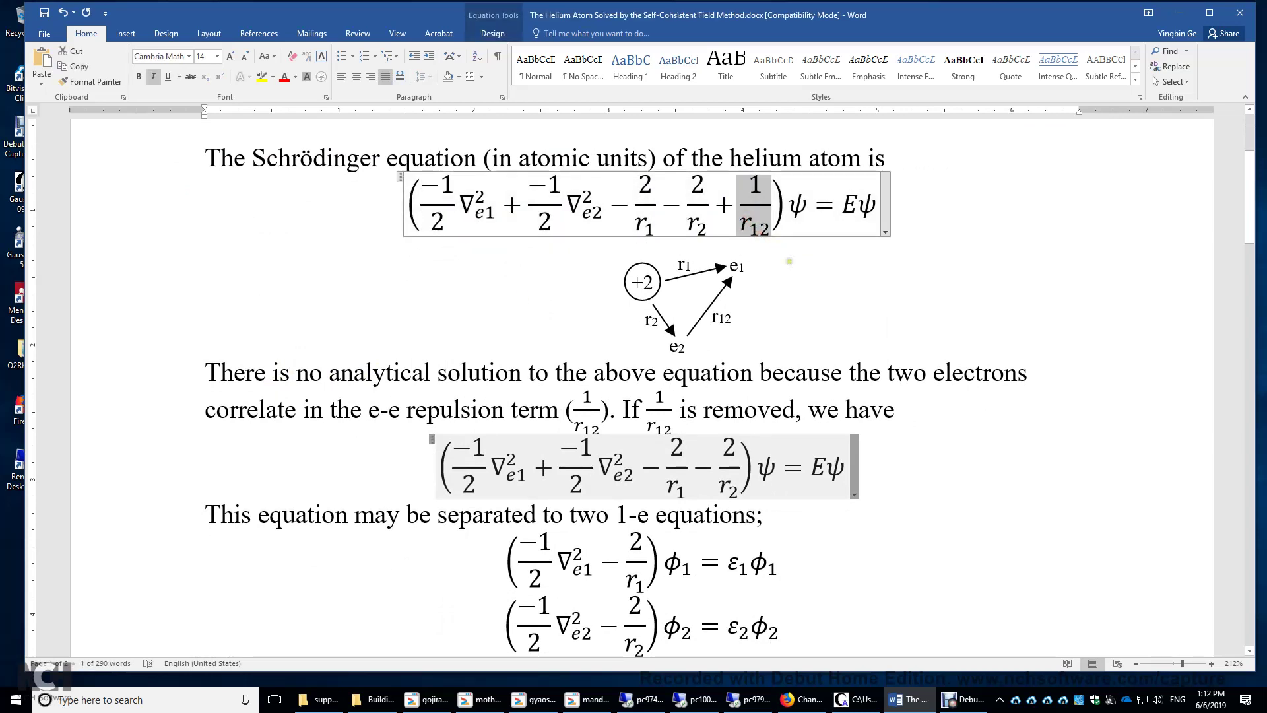
left_click(426, 400)
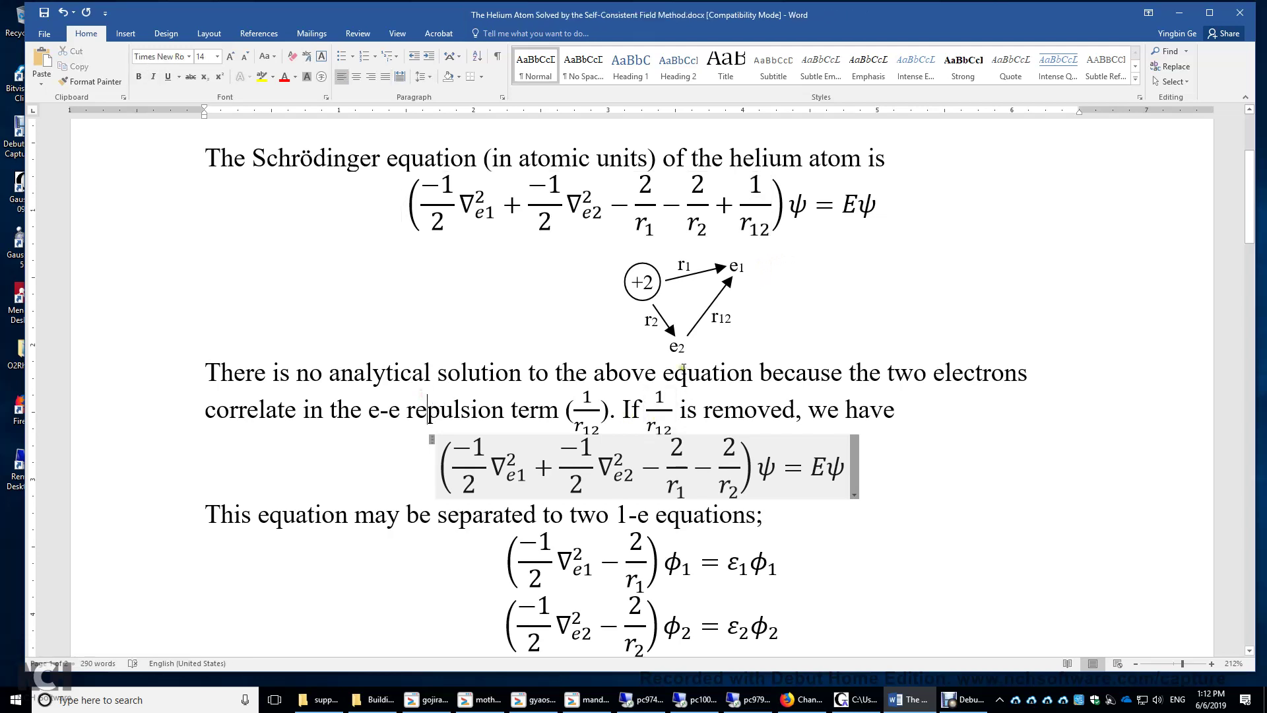
Step: Highlight the inline 1/r12 fraction, then the whole reduced equation without 1/r12
scroll(658, 385, "down", 1)
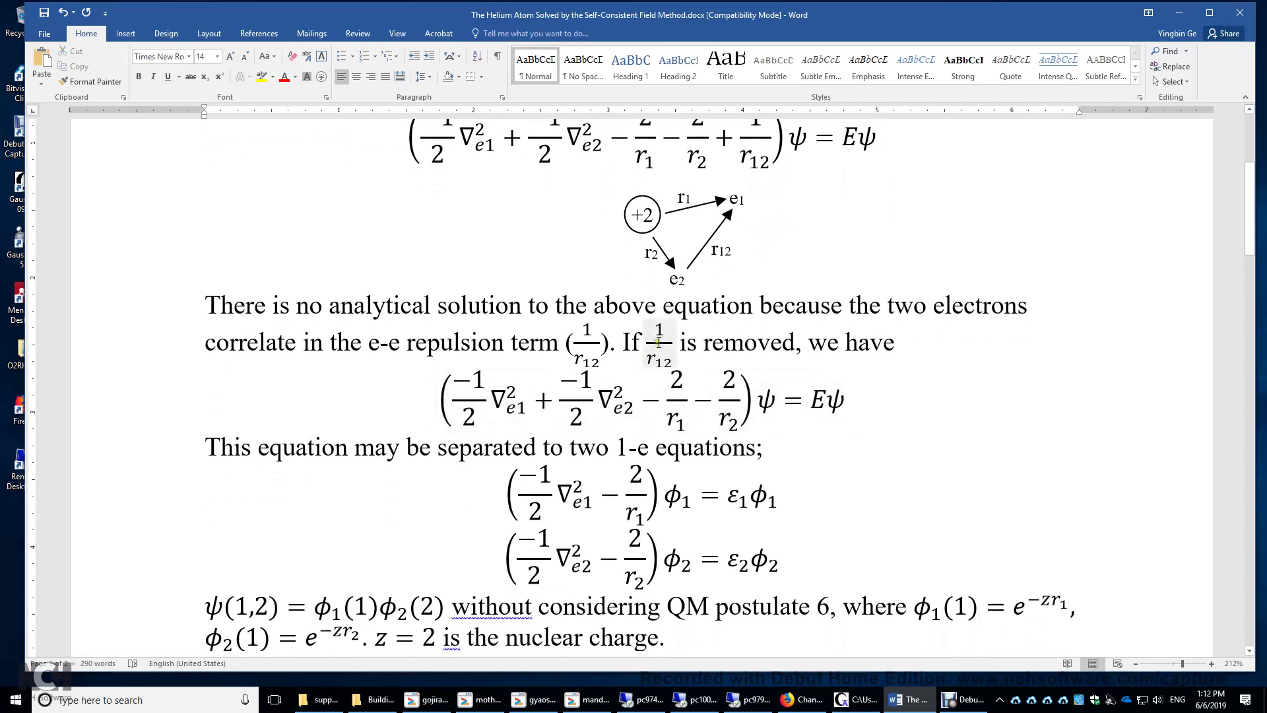
left_click(670, 363)
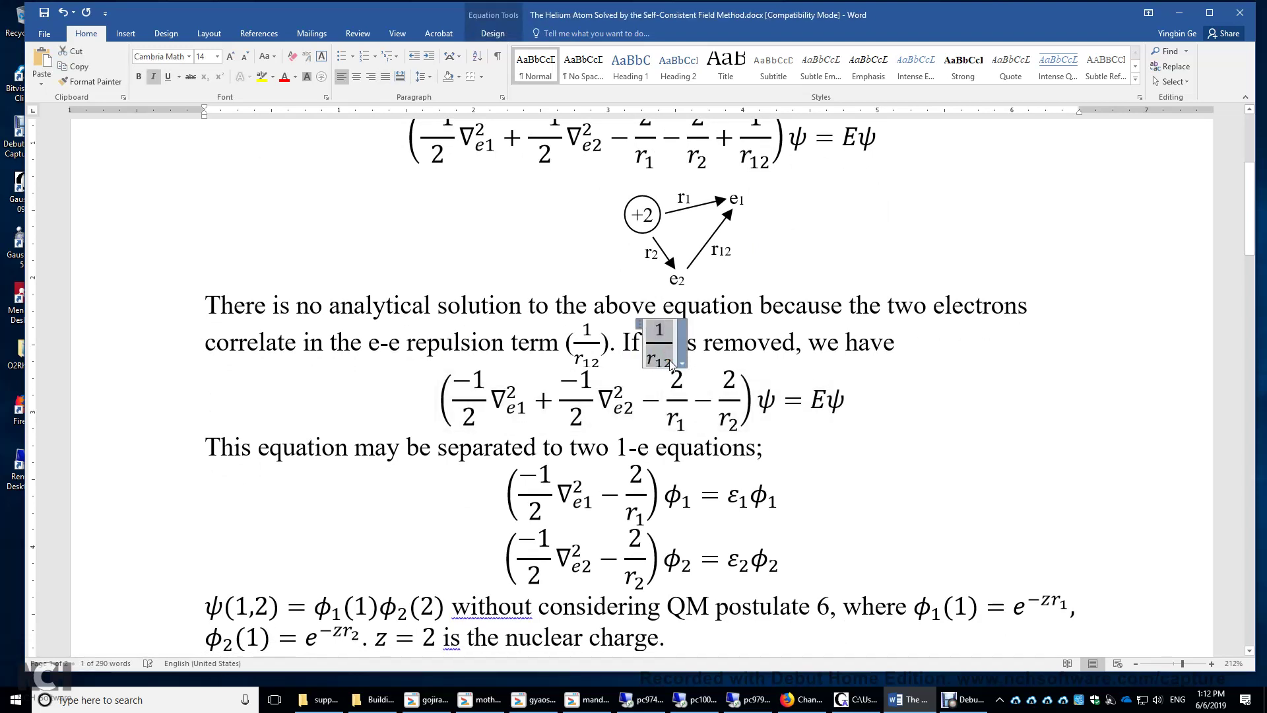
left_click(380, 393)
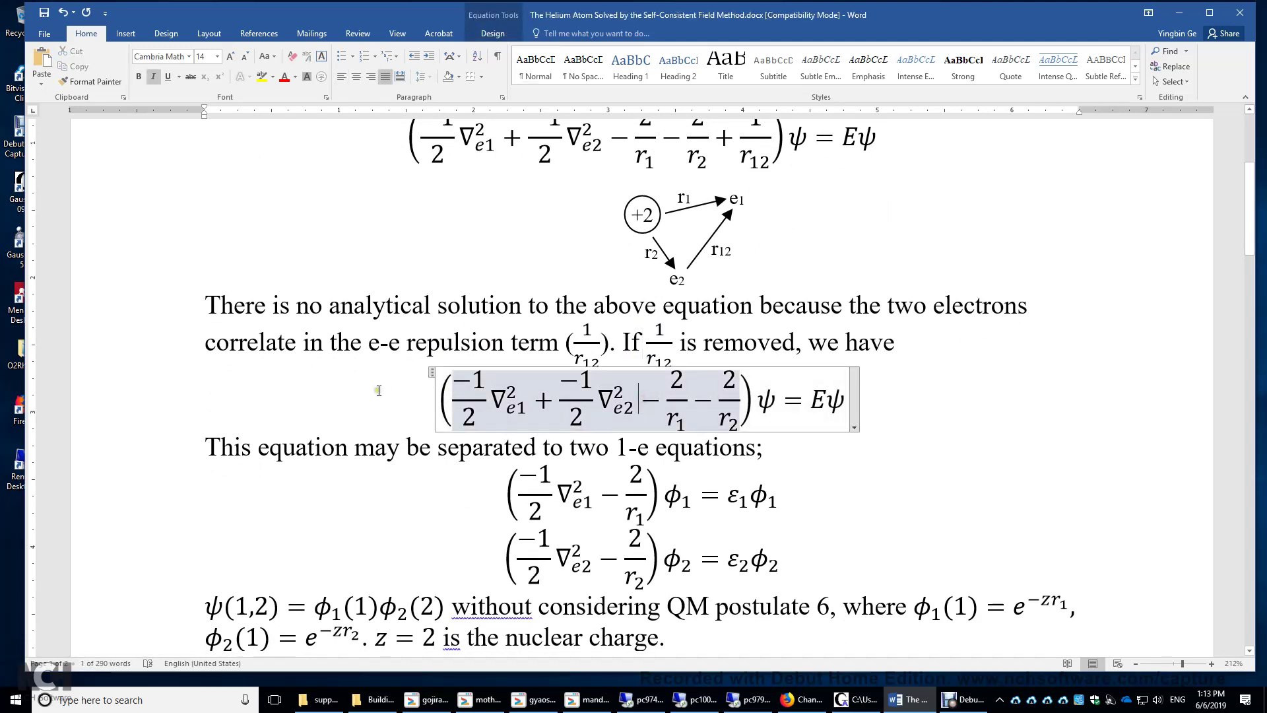
mouse_move(382, 400)
left_mouse_down()
mouse_move(640, 382)
mouse_move(839, 390)
left_mouse_up()
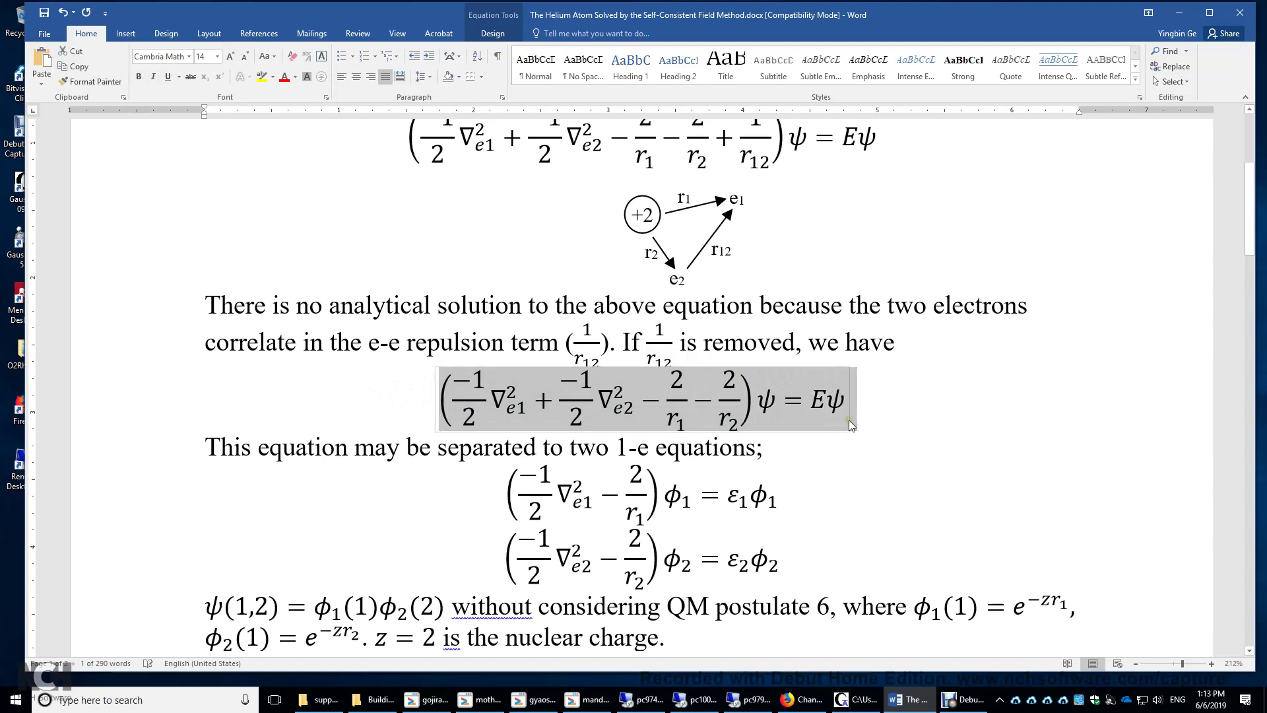
left_click_drag(851, 423, 853, 421)
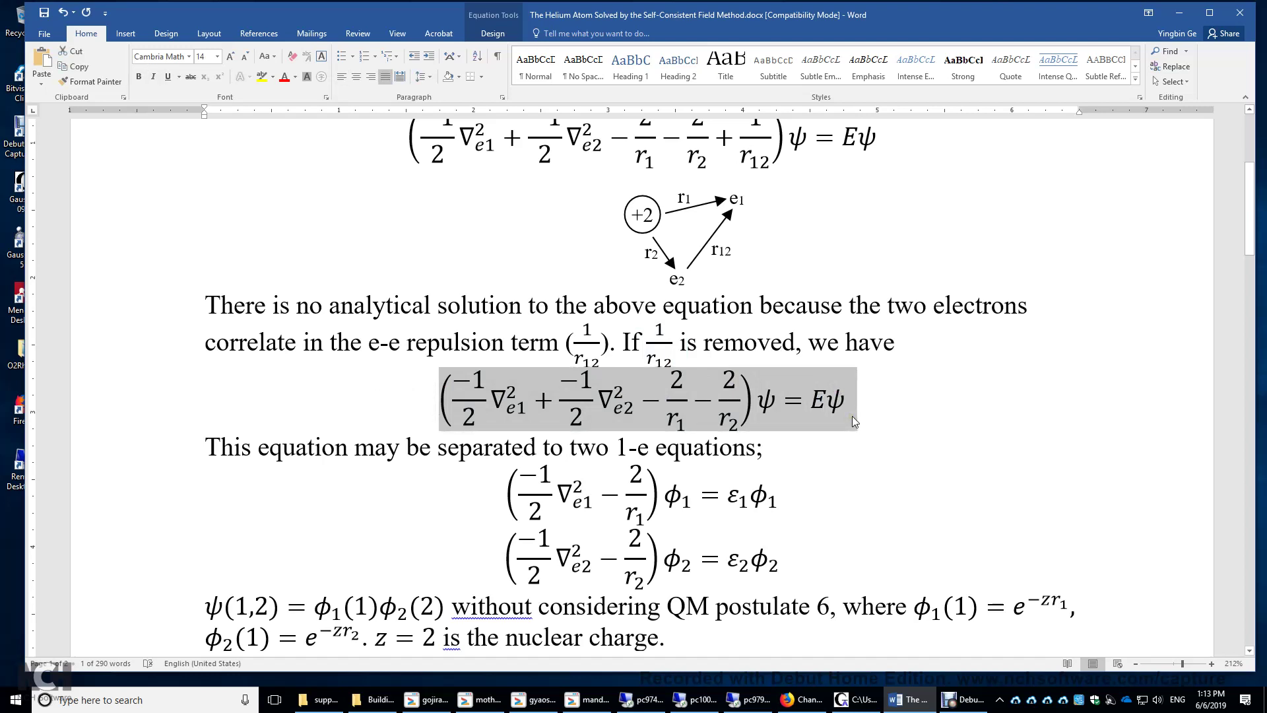
Step: Highlight both one-electron equations together, then clear the selection
scroll(853, 409, "down", 1)
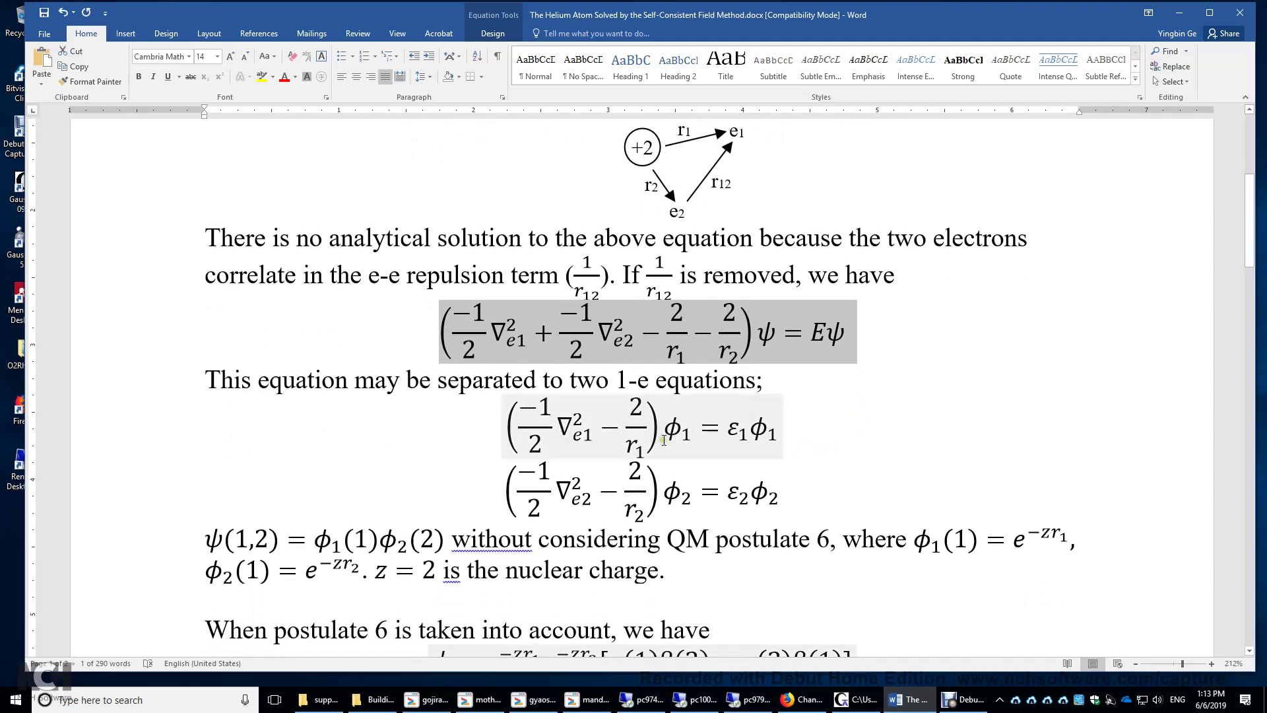
left_click_drag(508, 422, 837, 504)
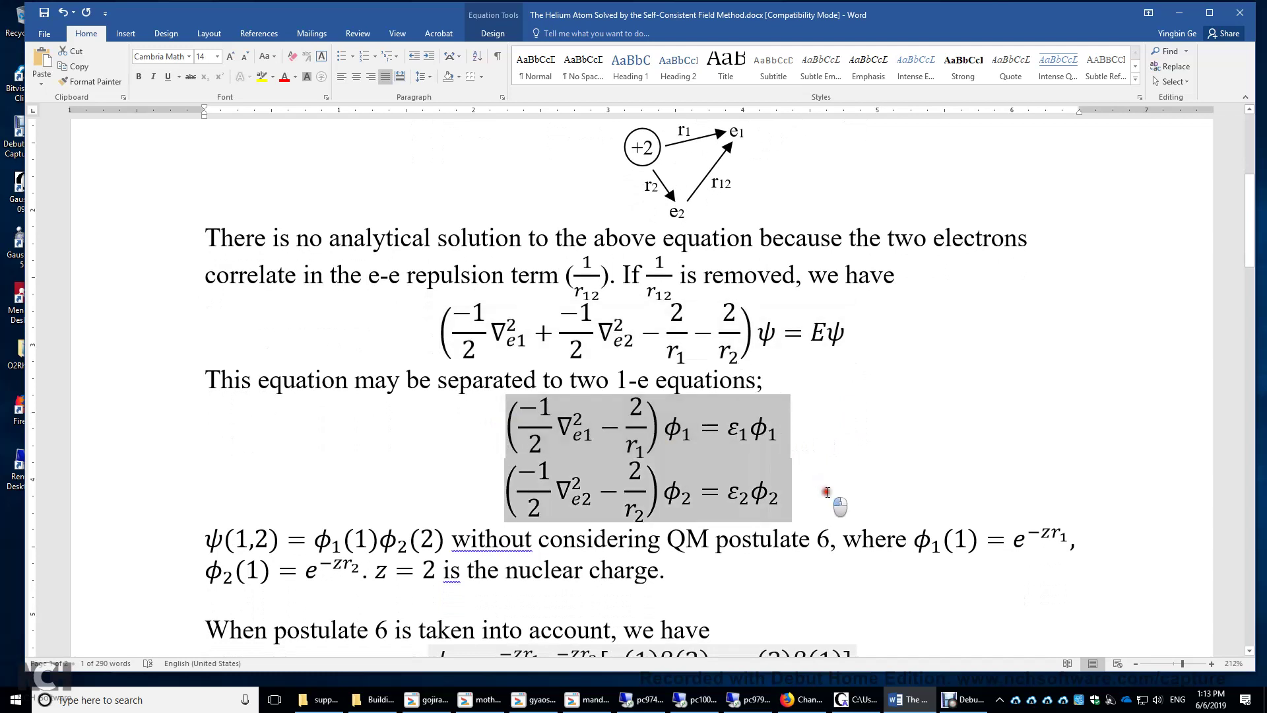
left_click(759, 436)
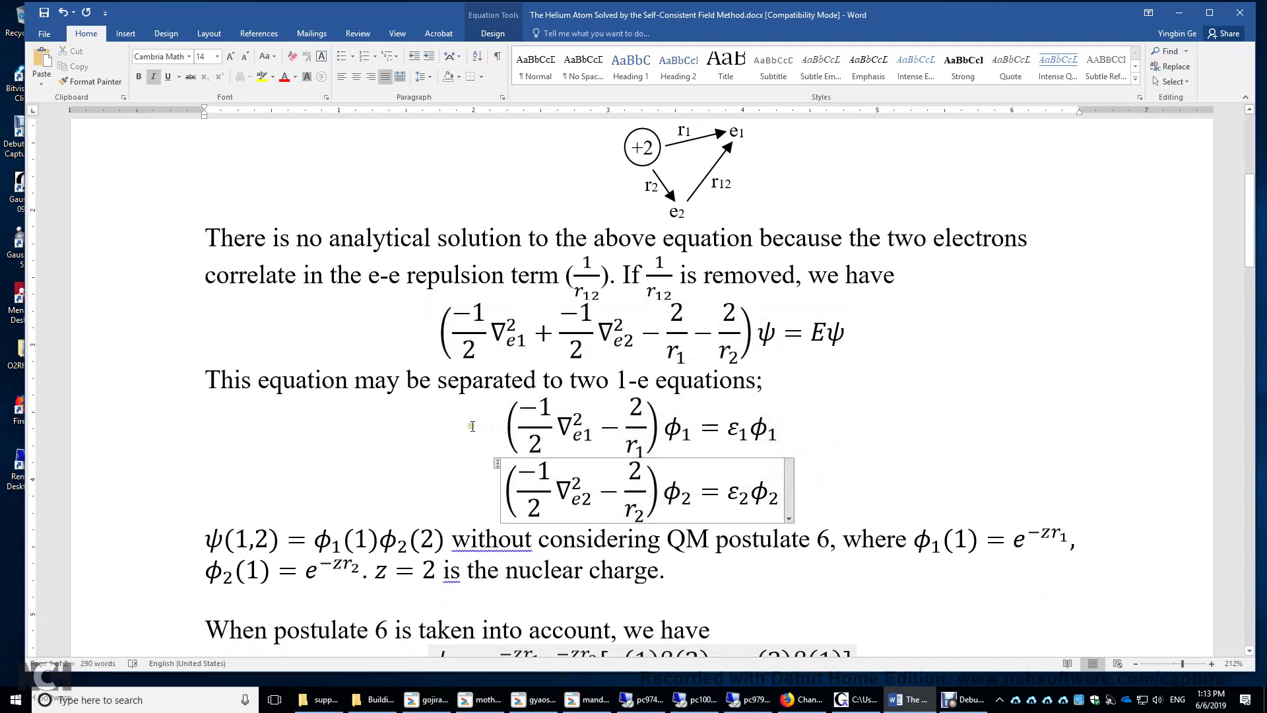
Step: Highlight the φ1 equation's bracketed operator, kinetic and attraction terms, φ1, and ε1 in turn
left_click_drag(472, 426, 804, 420)
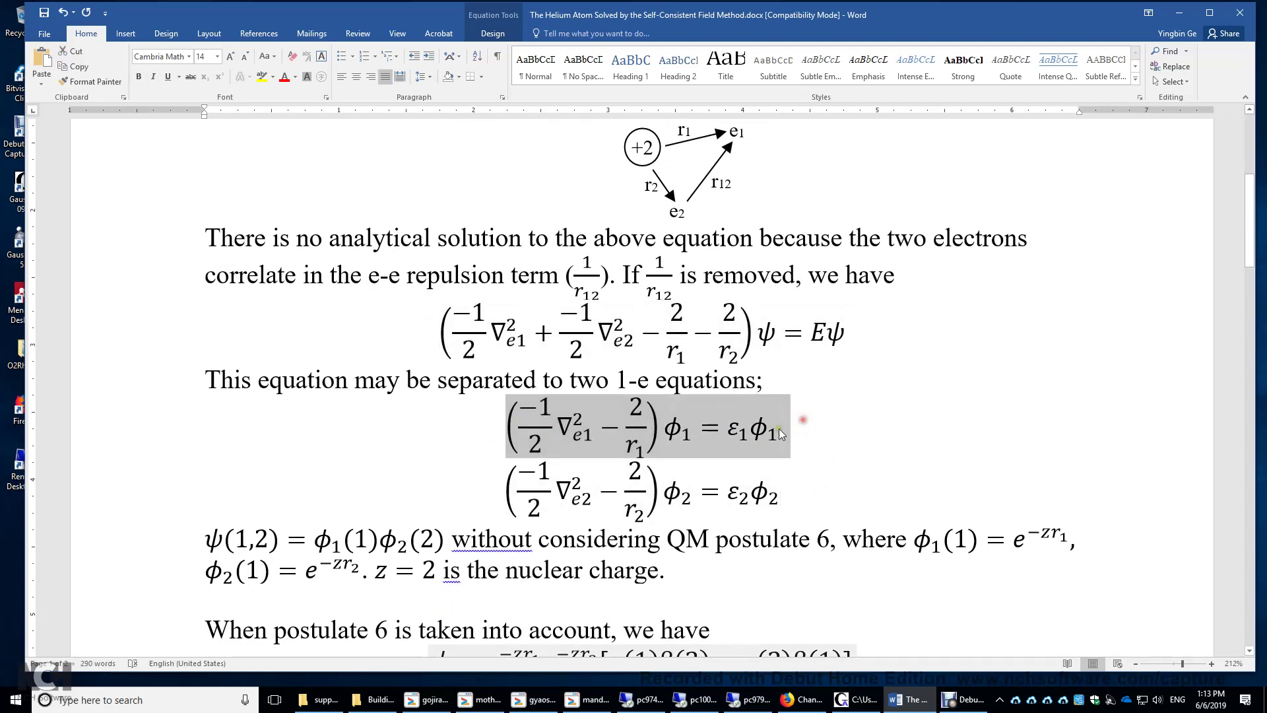
left_click_drag(594, 429, 632, 439)
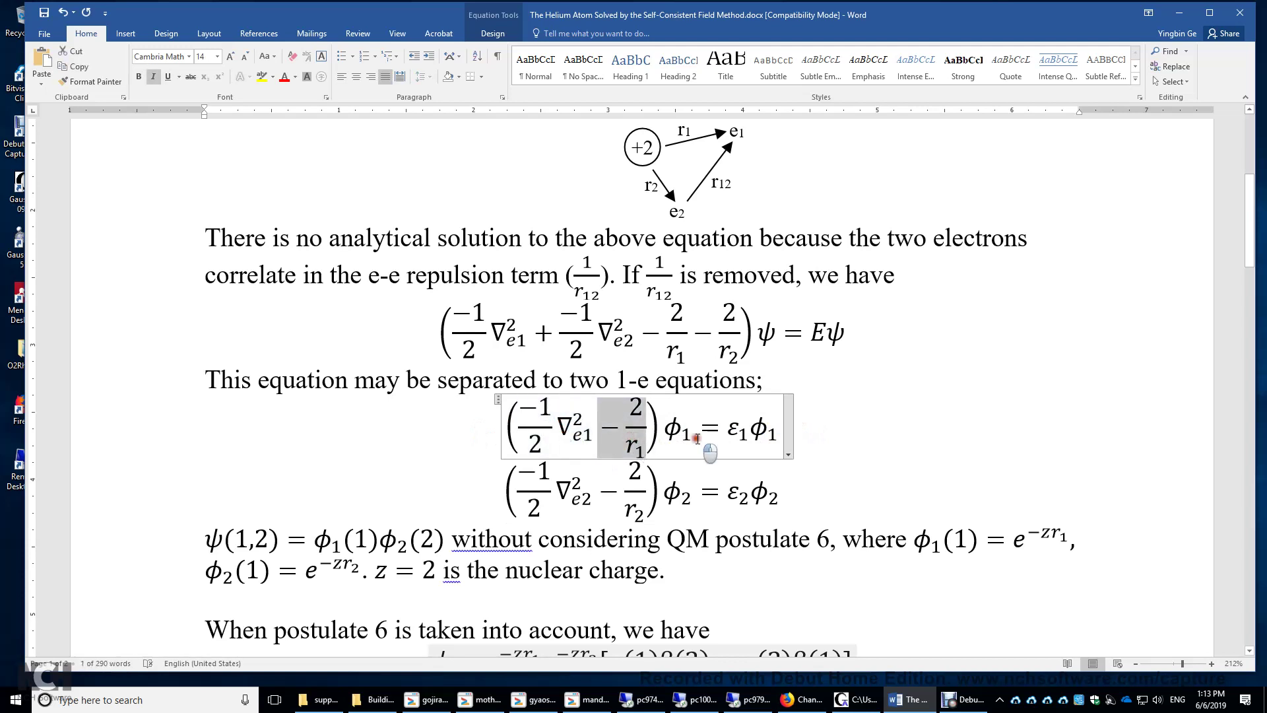
left_click_drag(698, 439, 662, 436)
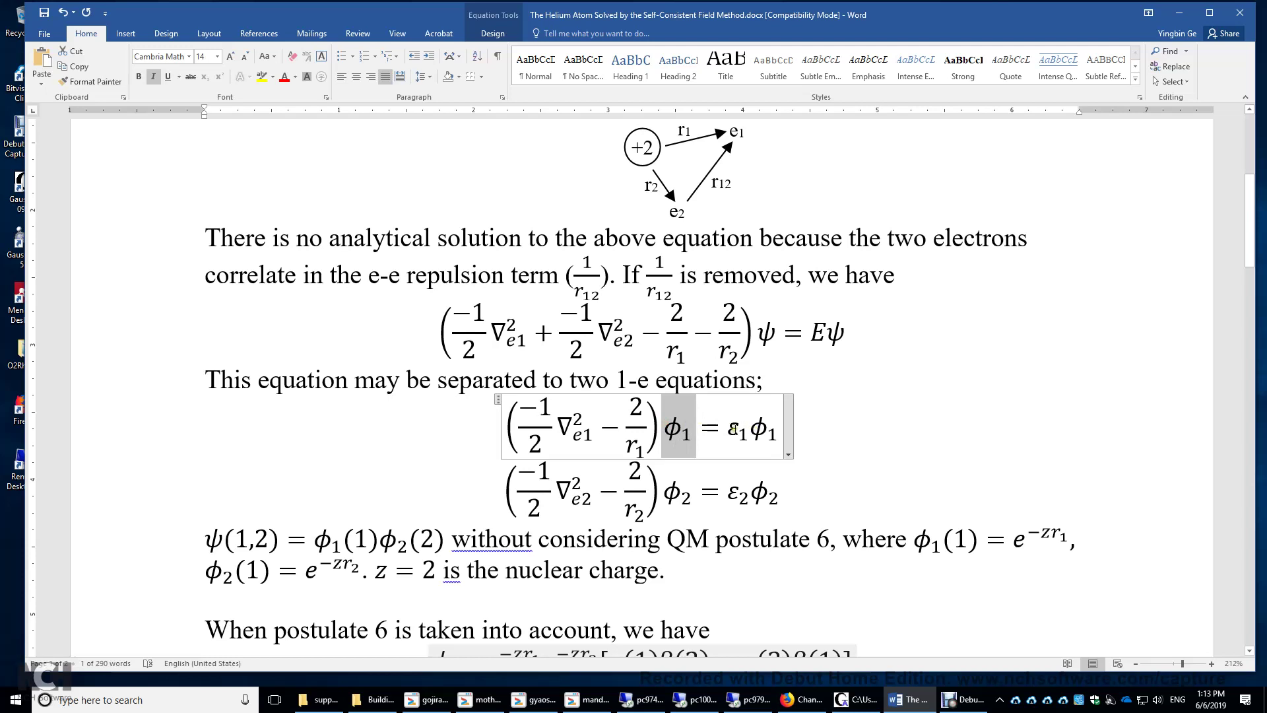
left_click_drag(725, 430, 751, 436)
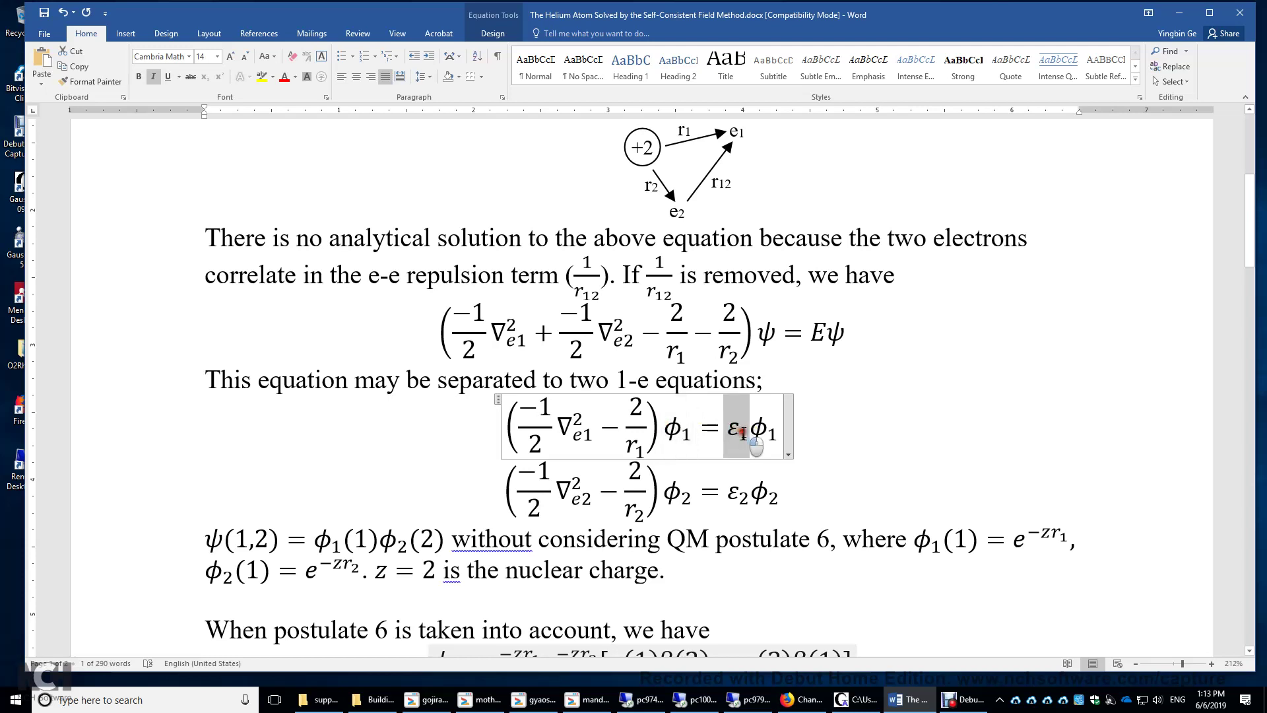
left_click(885, 435)
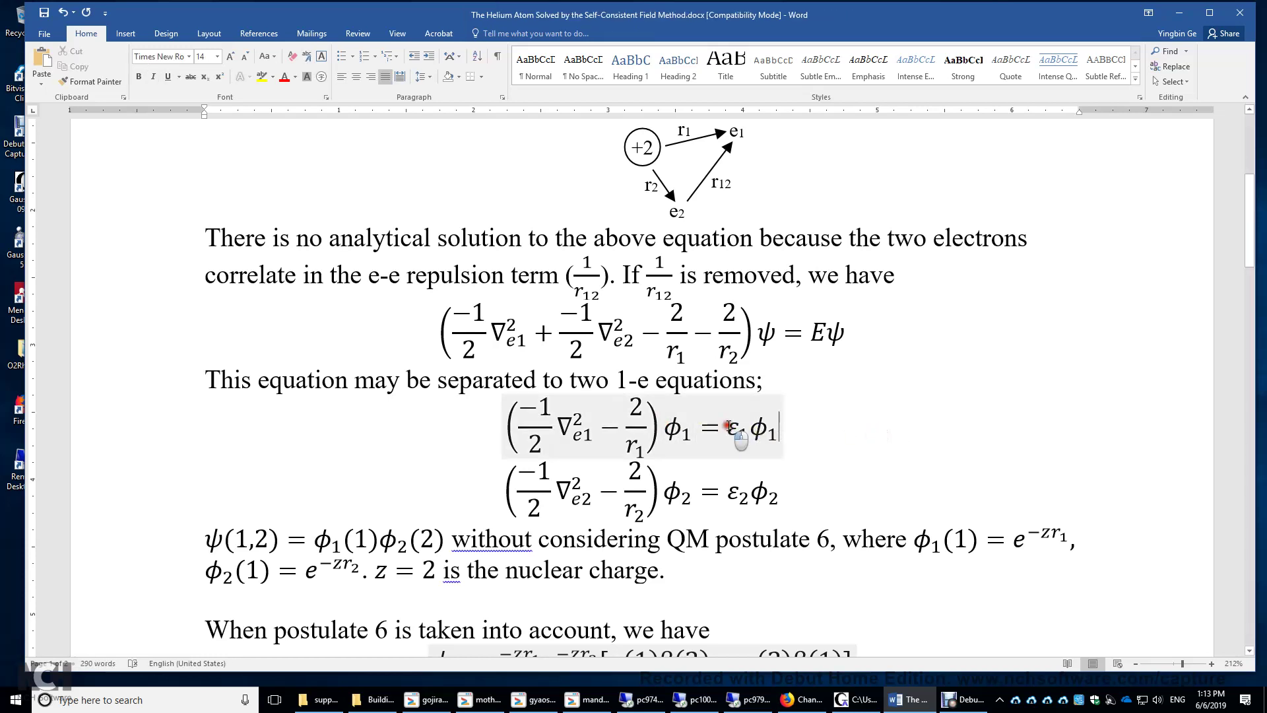
left_click(728, 428)
mouse_move(750, 431)
left_mouse_down()
mouse_move(768, 432)
mouse_move(740, 431)
left_mouse_up()
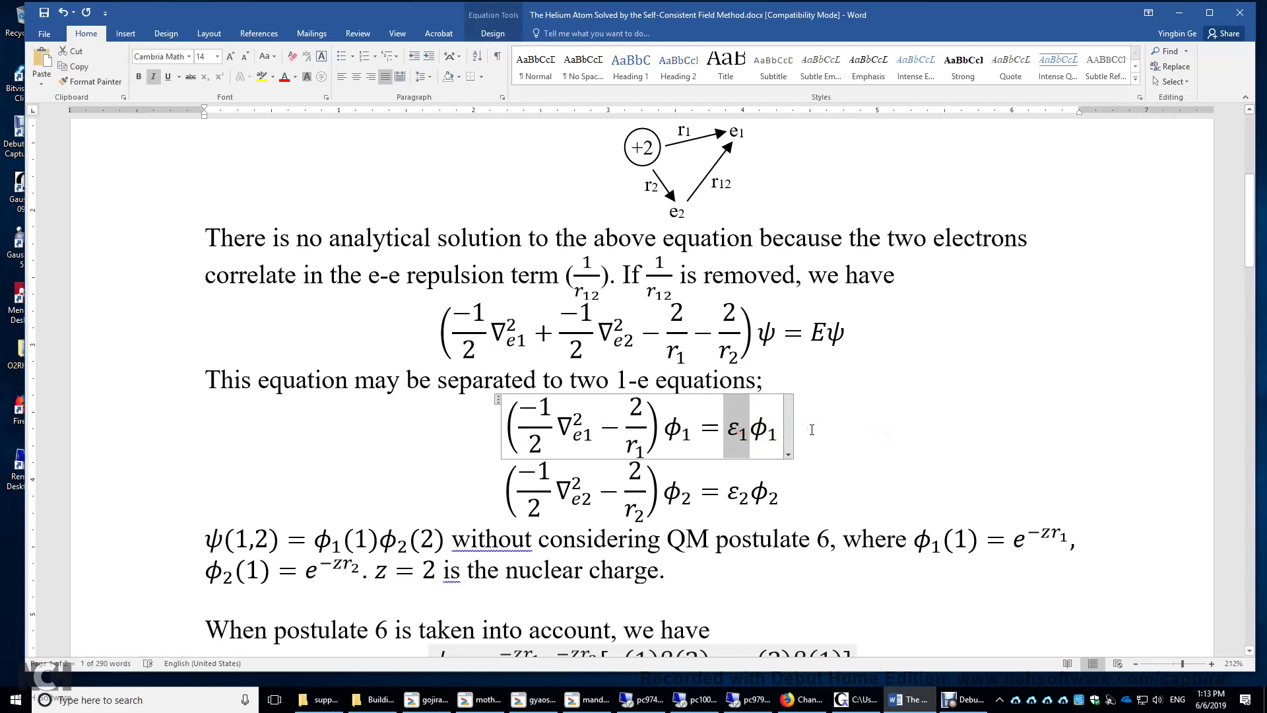
Step: Highlight the whole φ2 equation, then move on toward the energy result
scroll(811, 430, "down", 1)
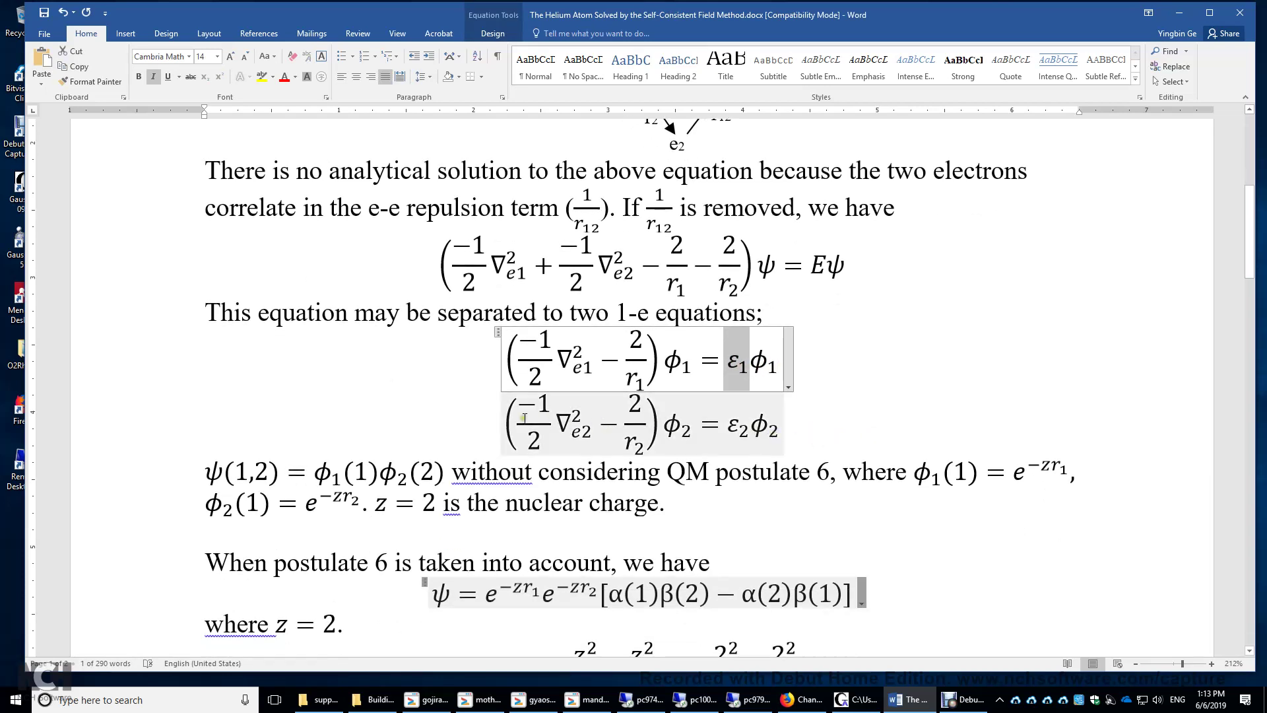
left_click_drag(518, 418, 758, 420)
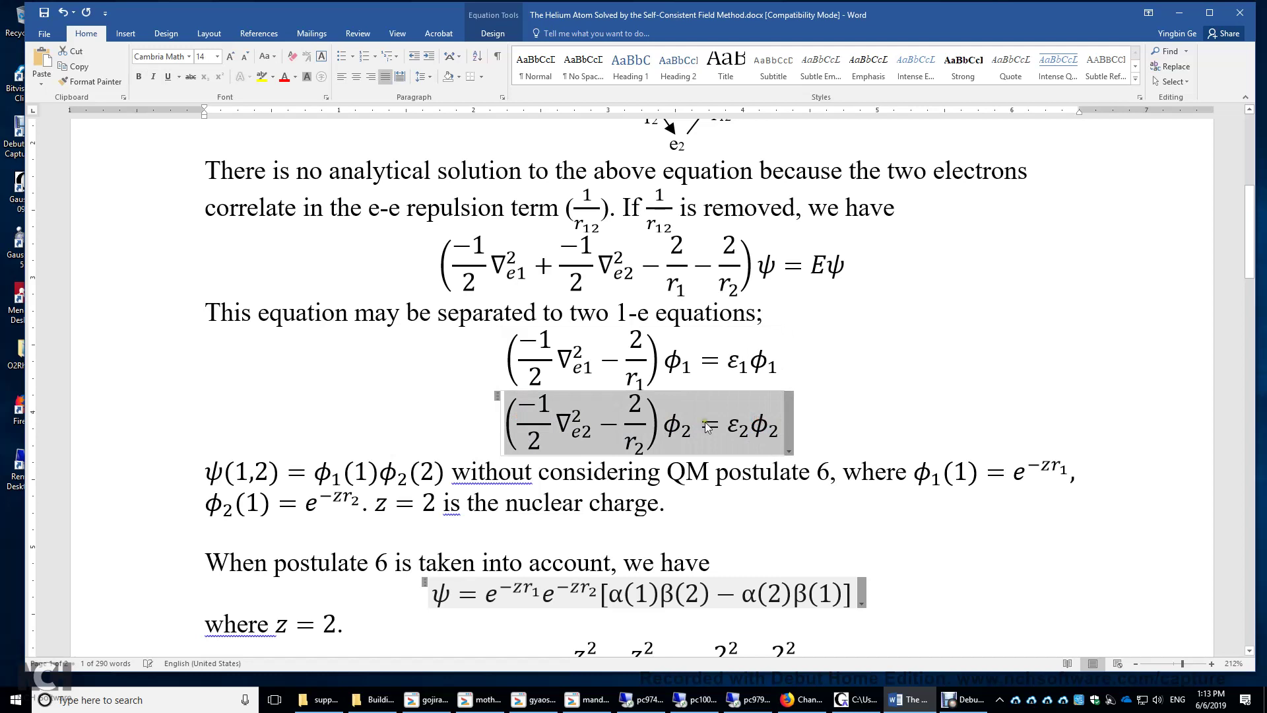
left_click(414, 420)
scroll(415, 419, "down", 1)
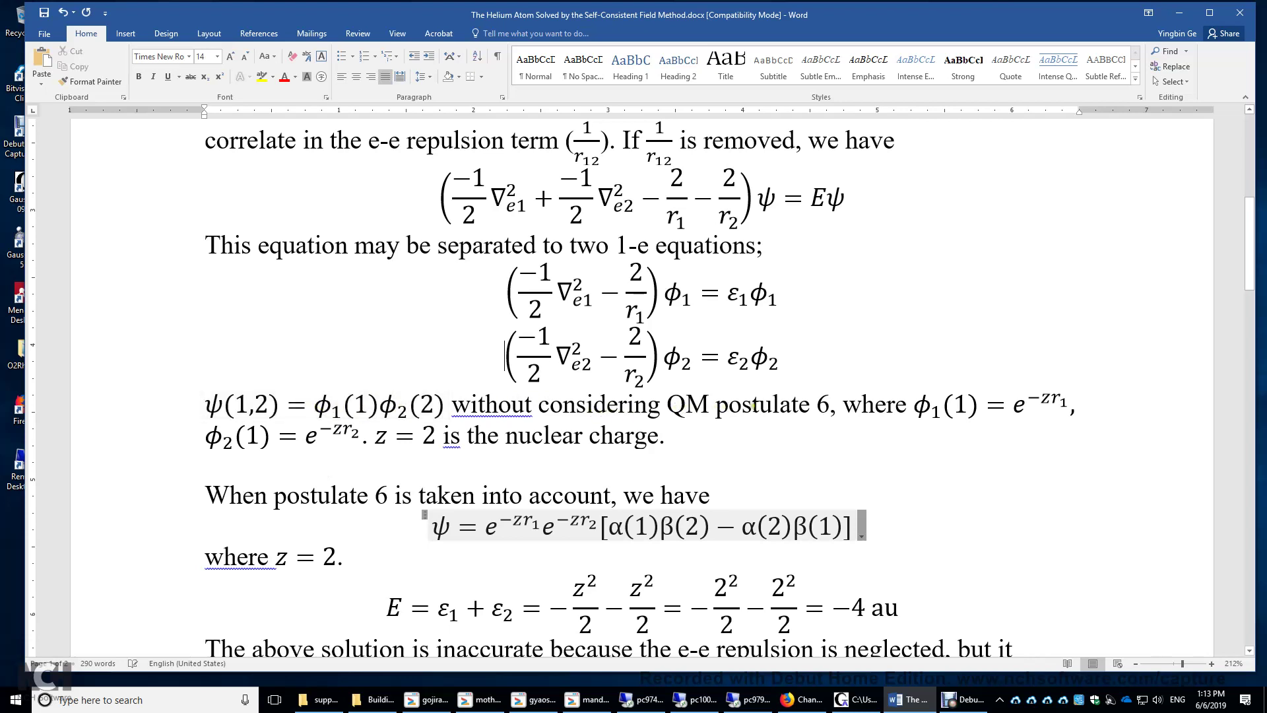
Step: Highlight ψ's first exponential factor, then its spin part α(1)β(2) − α(2)β(1)
scroll(811, 372, "down", 1)
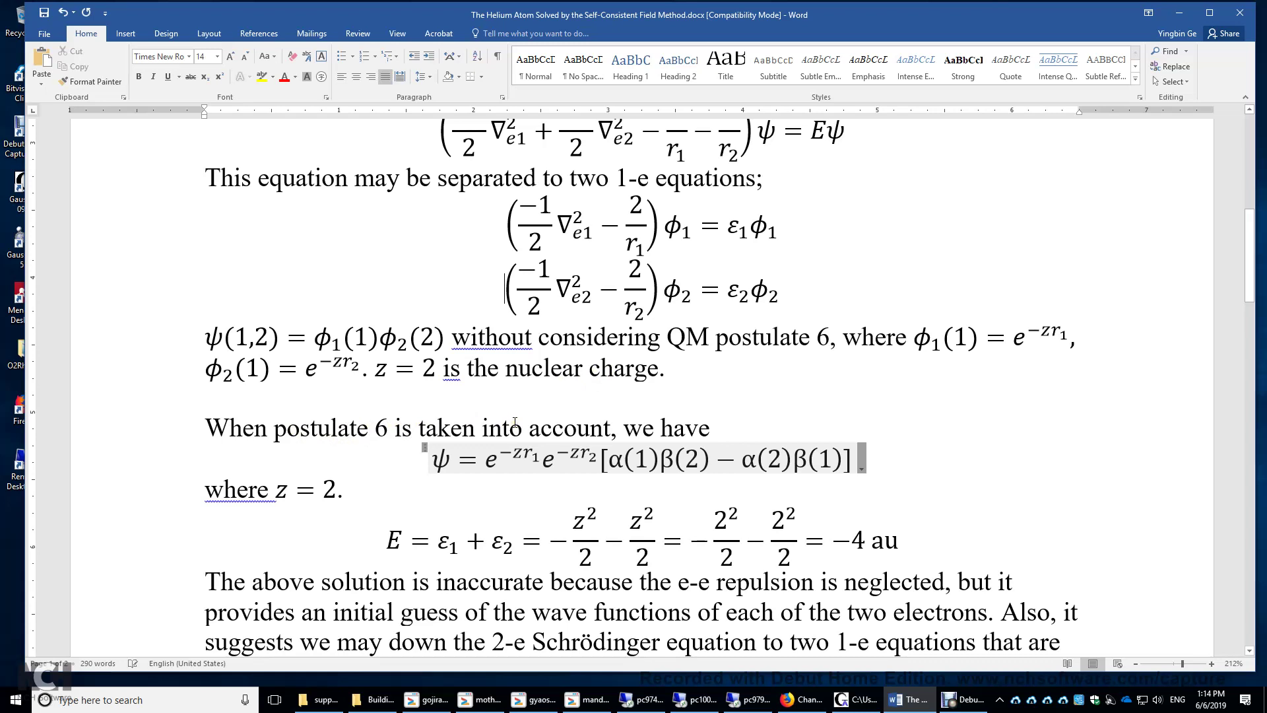
left_click(542, 460)
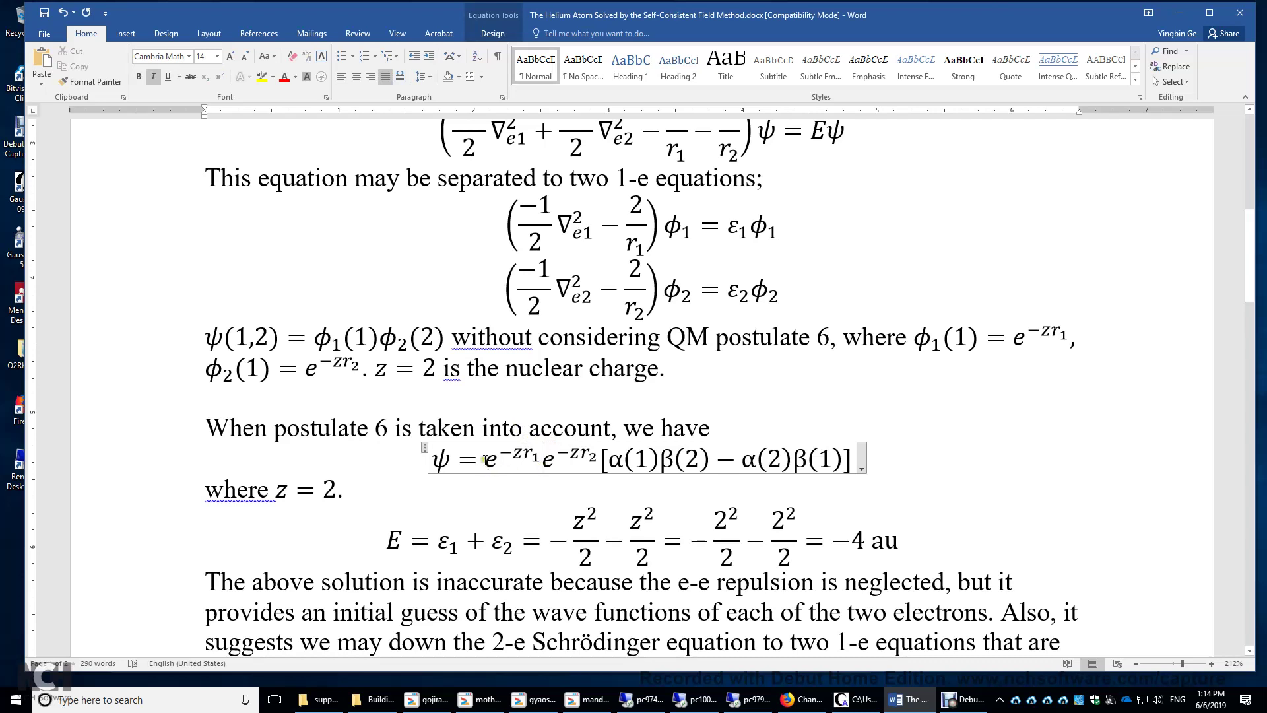
left_click_drag(486, 462, 551, 461)
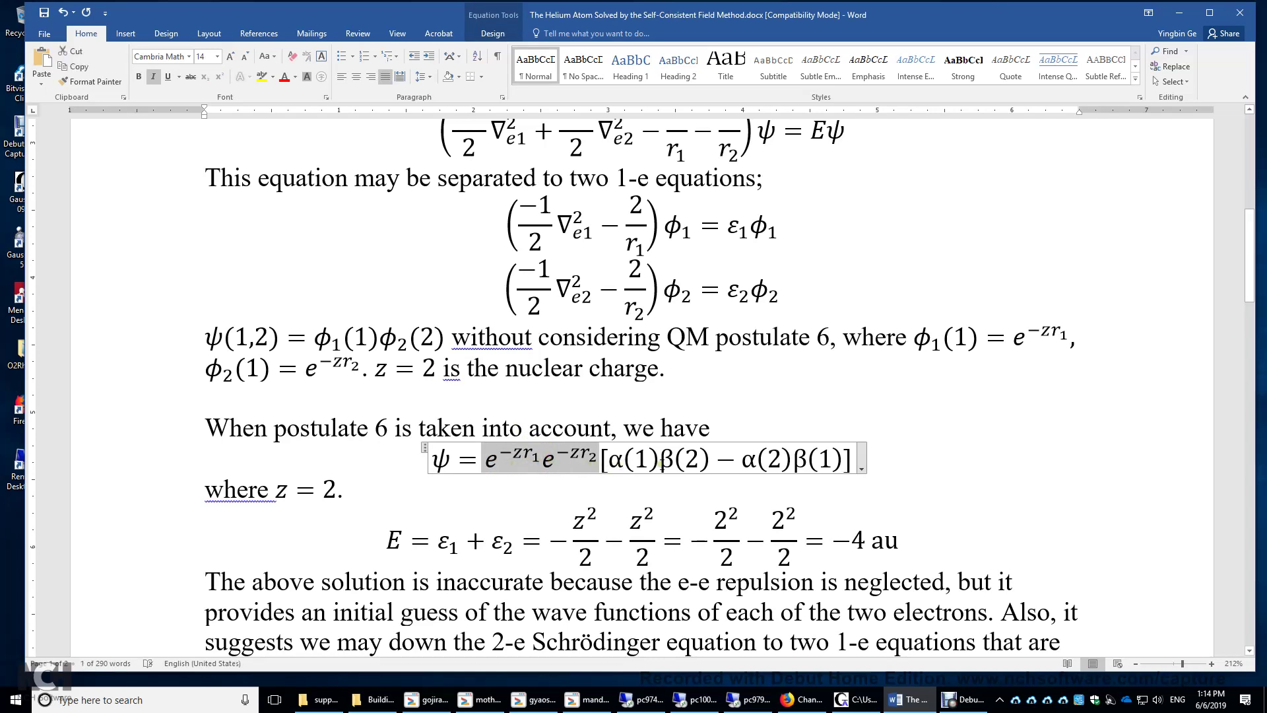
mouse_move(614, 461)
left_mouse_down()
mouse_move(837, 464)
mouse_move(825, 464)
left_mouse_up()
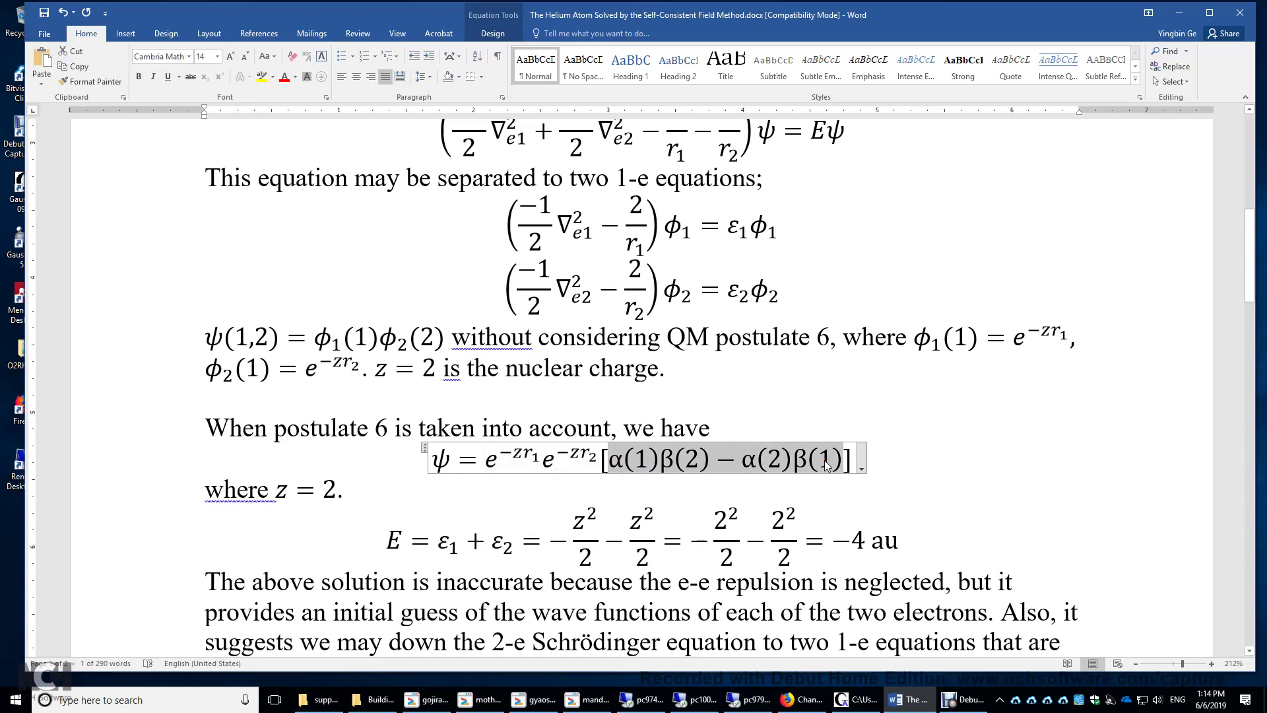
left_click(825, 464)
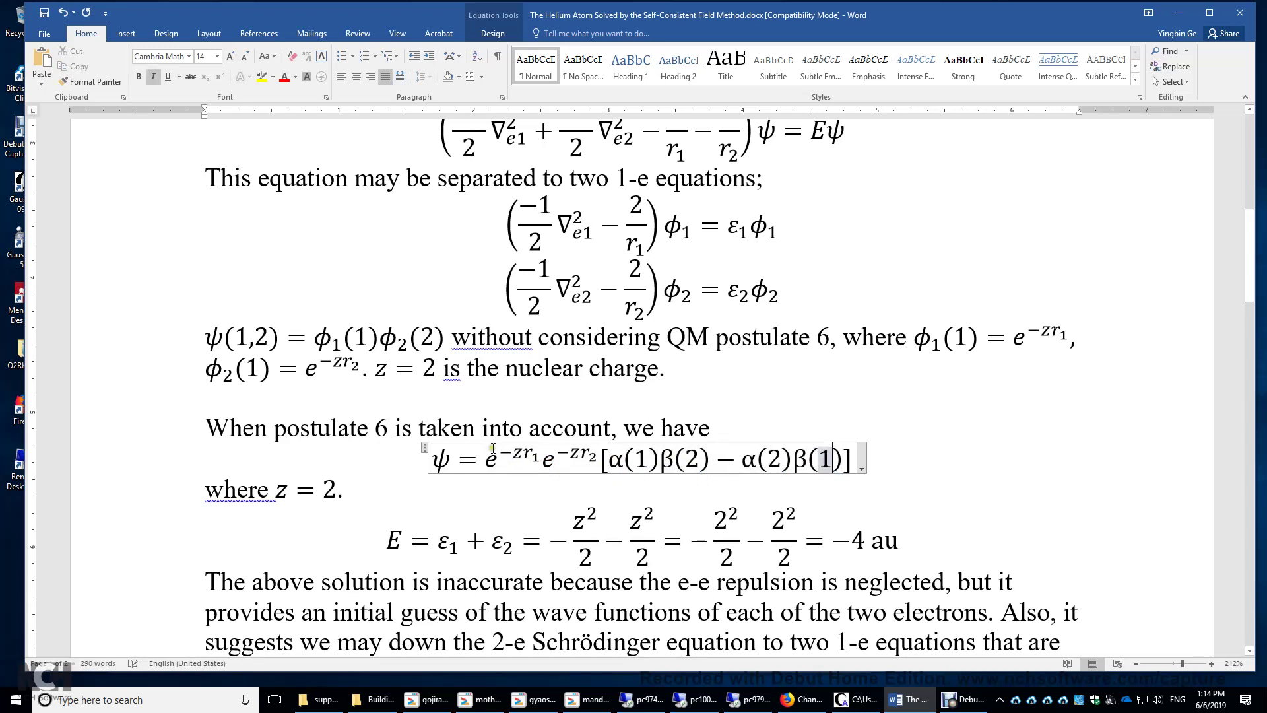
Step: Highlight the charge z in ψ's exponent, then move into the energy equation
scroll(401, 457, "down", 1)
double_click(518, 387)
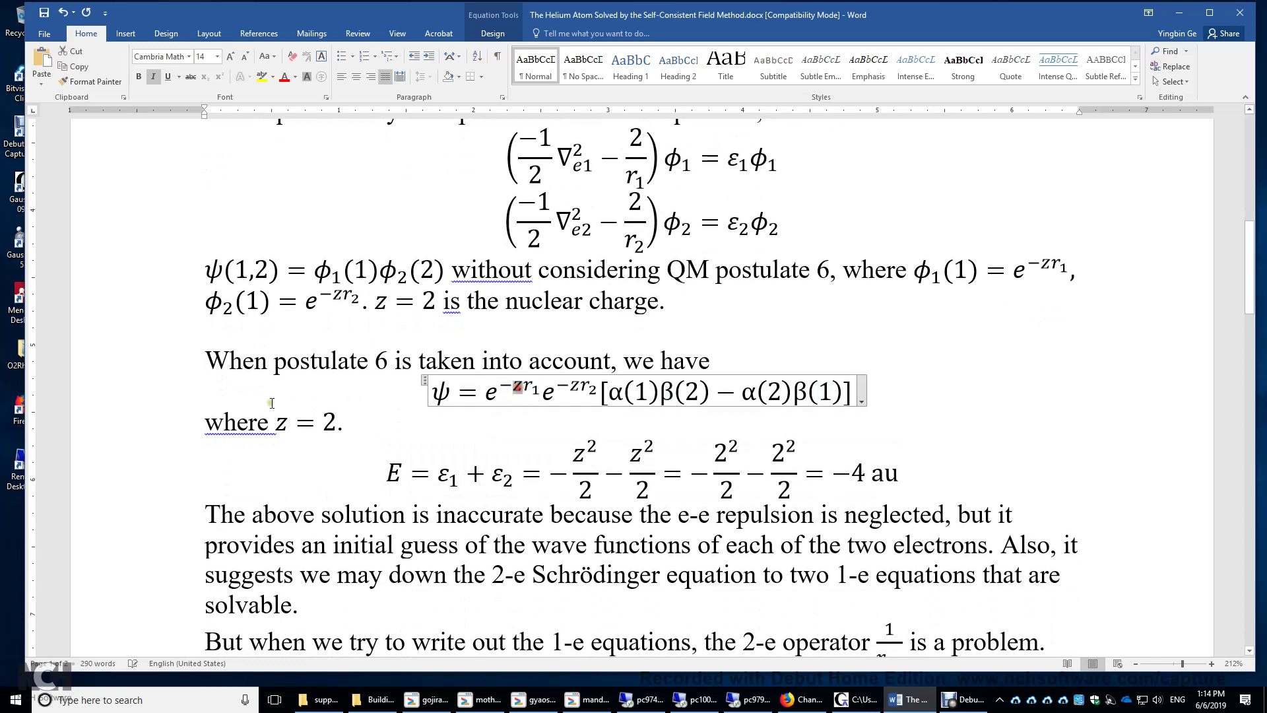
left_click(345, 426)
left_click(400, 472)
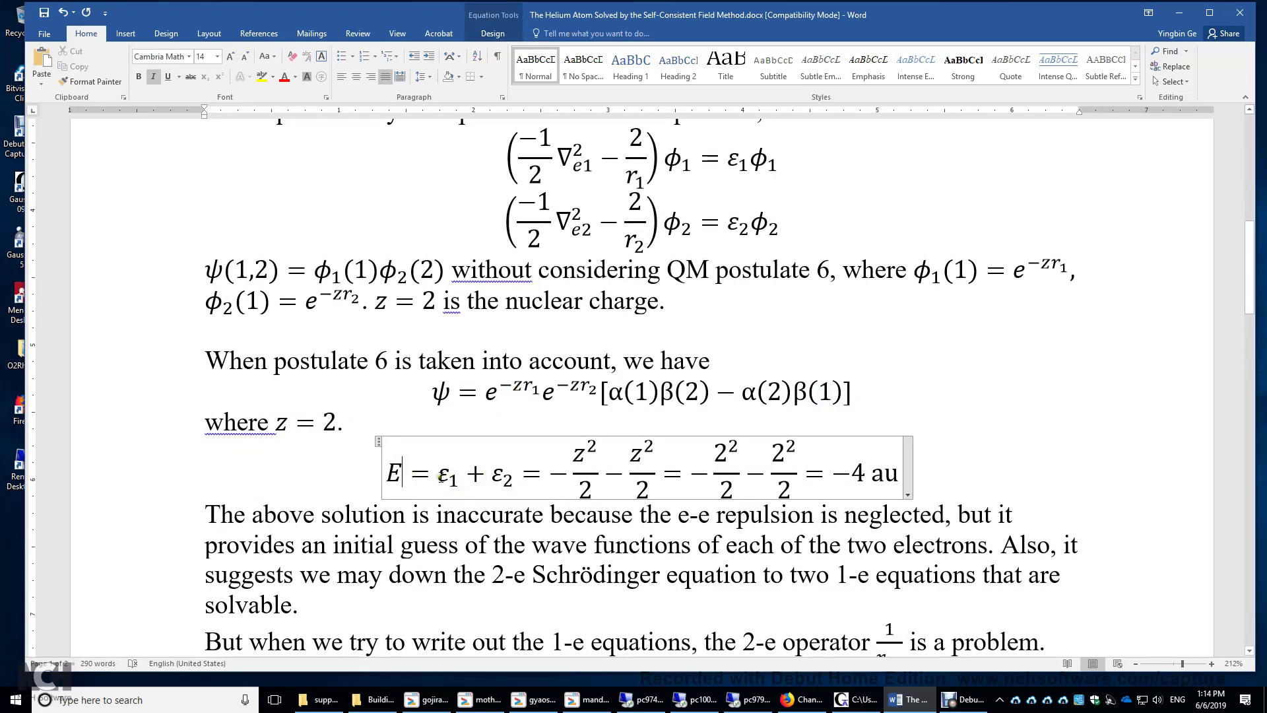
Step: Highlight ε₁, ε₂, the z²/2 fraction and the −4 au result in turn
double_click(451, 478)
double_click(502, 479)
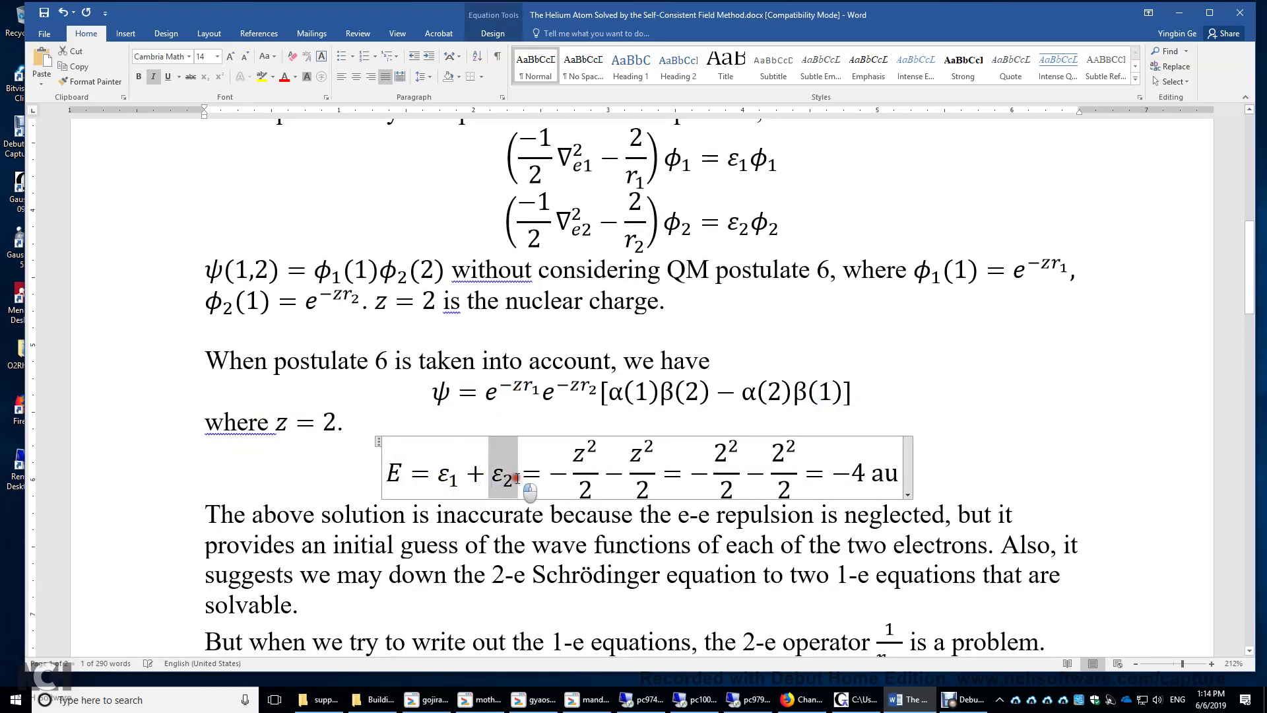
left_click(538, 471)
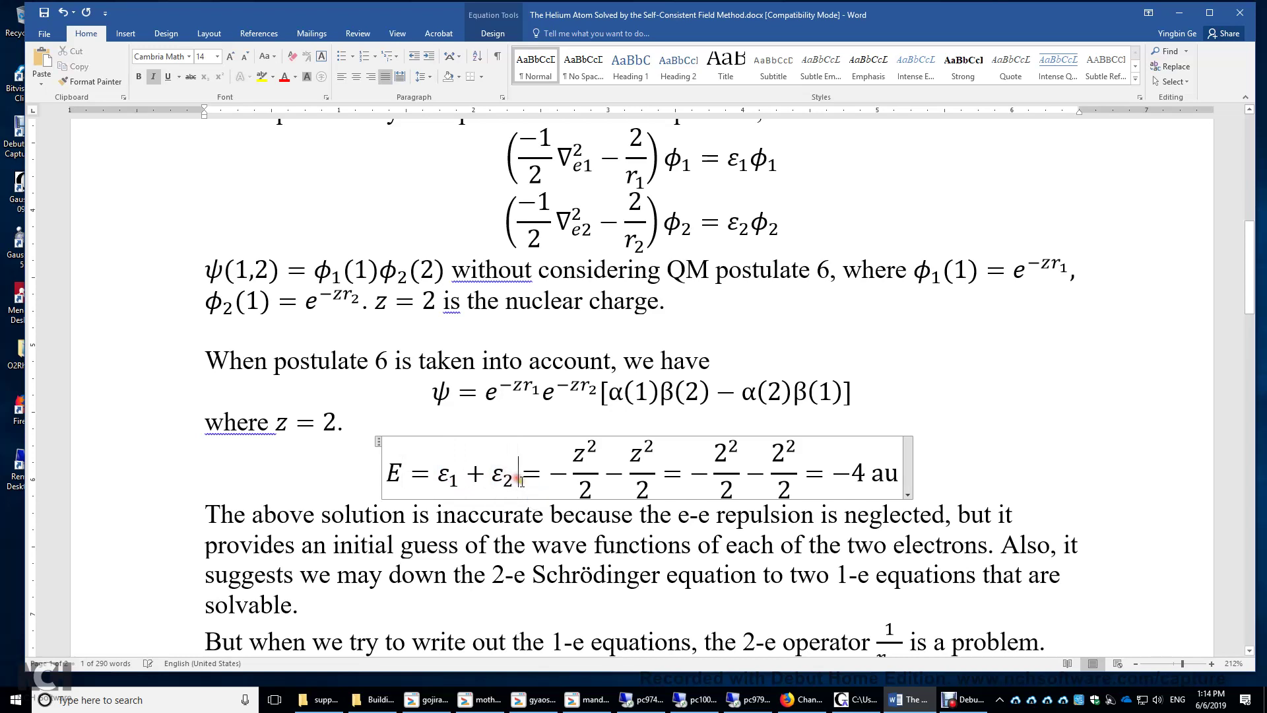
double_click(443, 471)
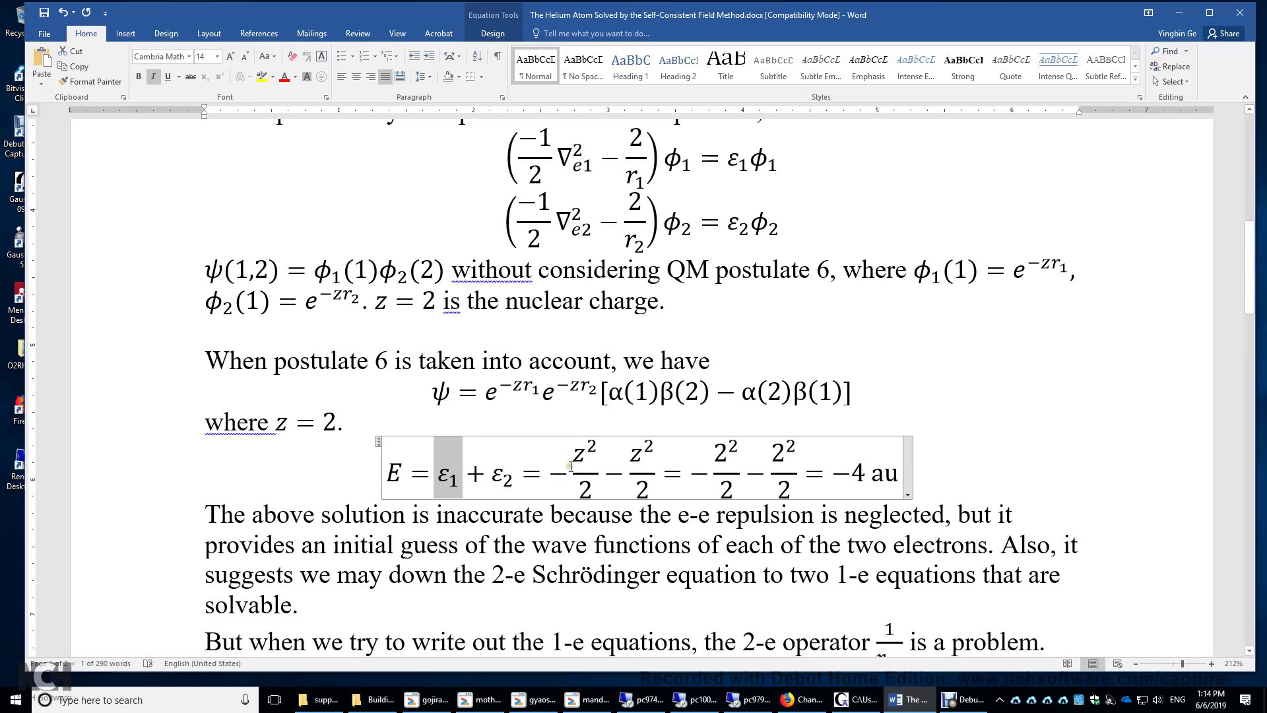
left_click(594, 488)
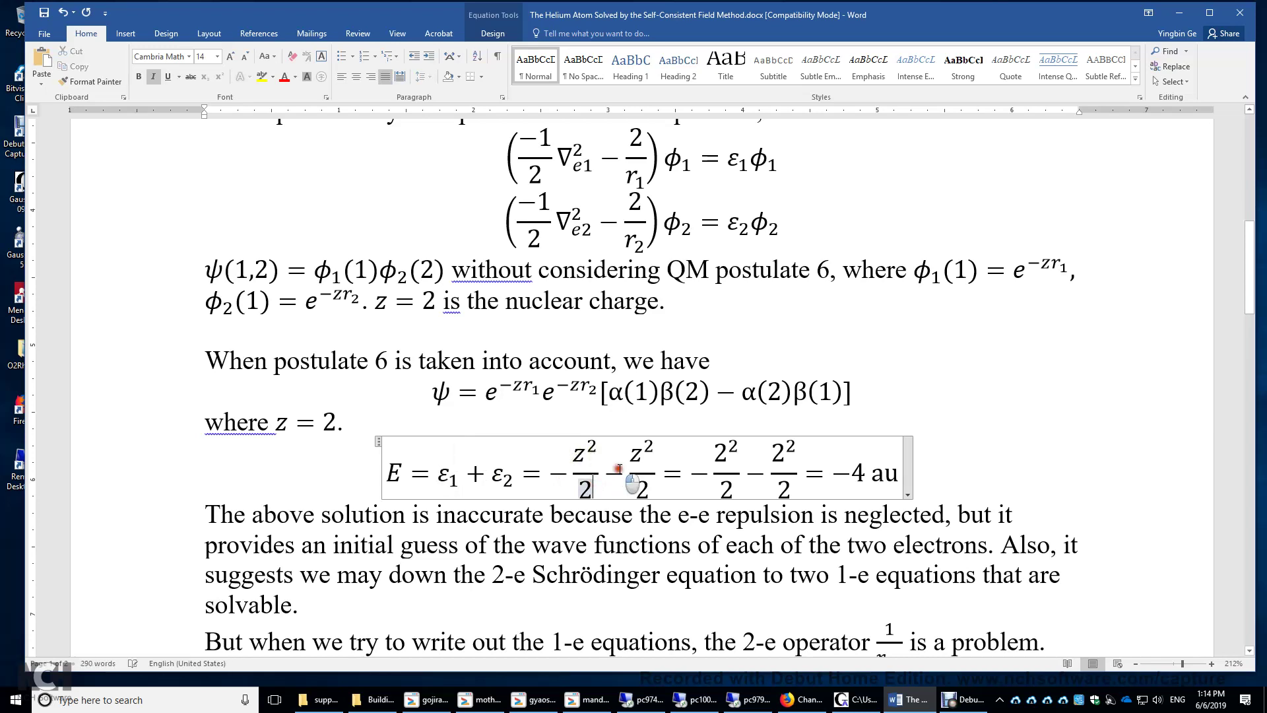
double_click(633, 485)
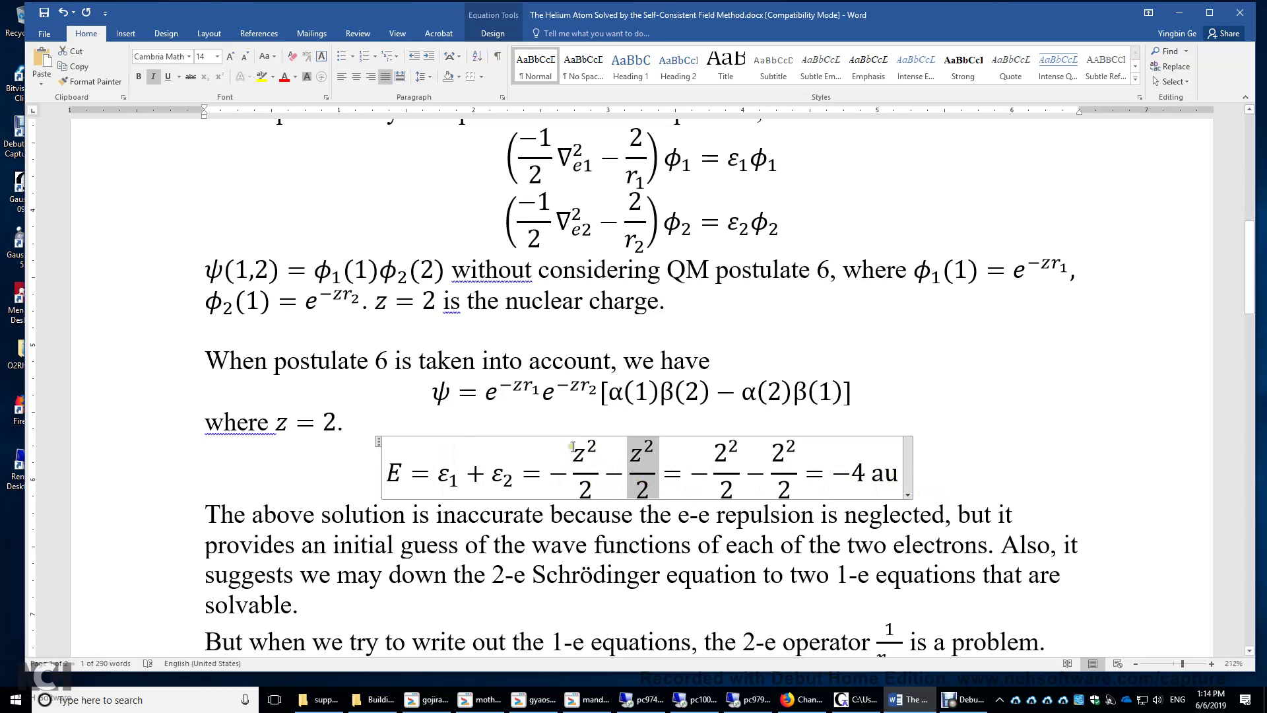
left_click_drag(829, 474, 895, 476)
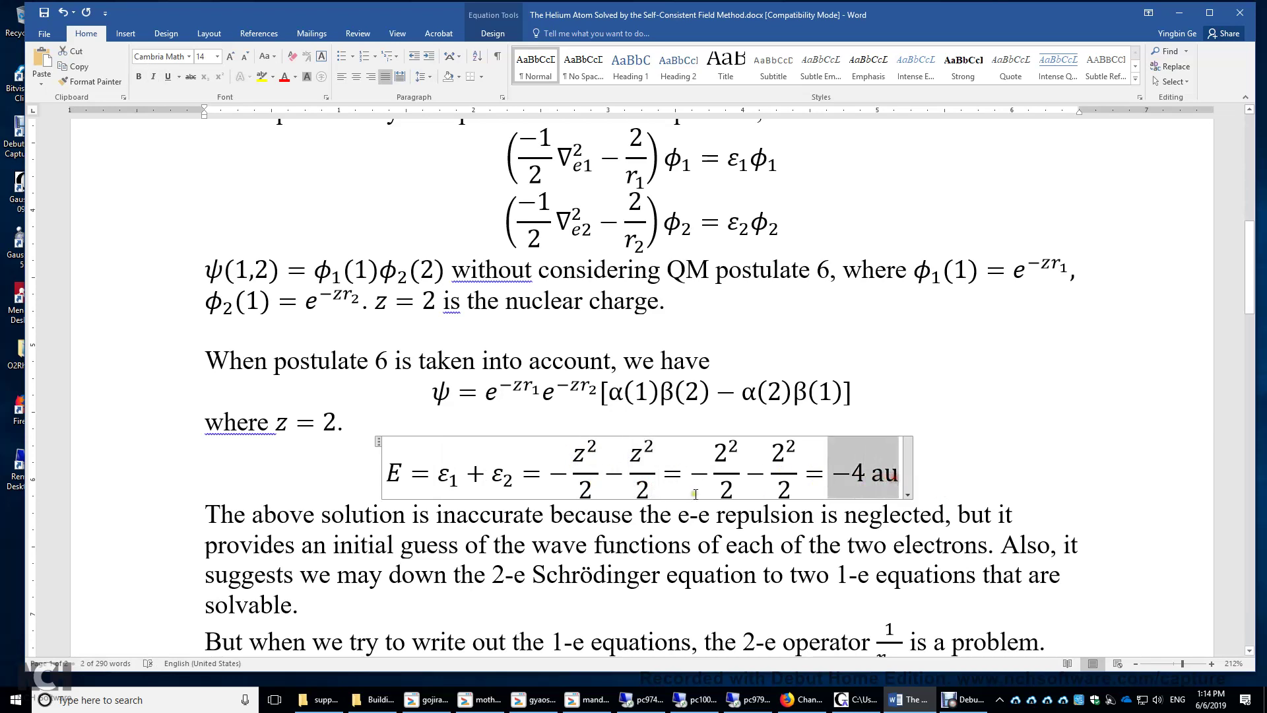
left_click(566, 528)
Step: Highlight the ψ equation, the z = 2 line and the energy equation together
left_click_drag(432, 393, 541, 394)
left_click_drag(769, 401, 874, 410)
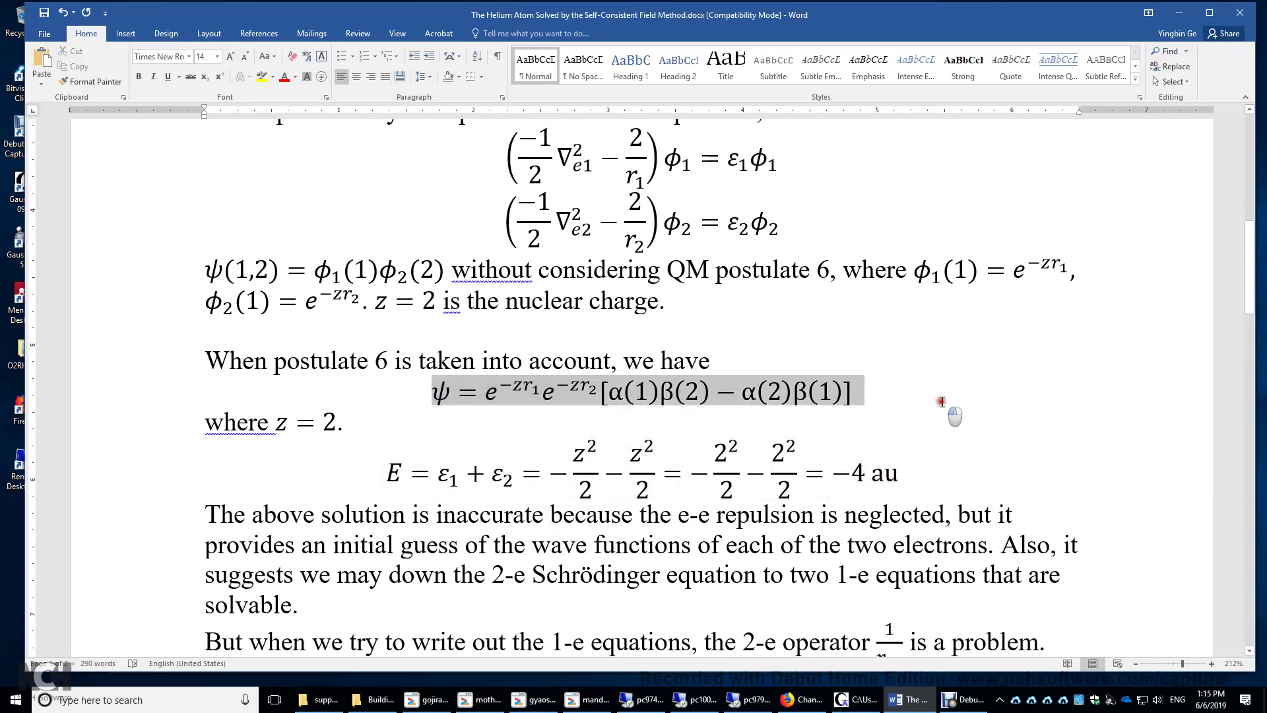
left_click_drag(429, 465, 945, 453)
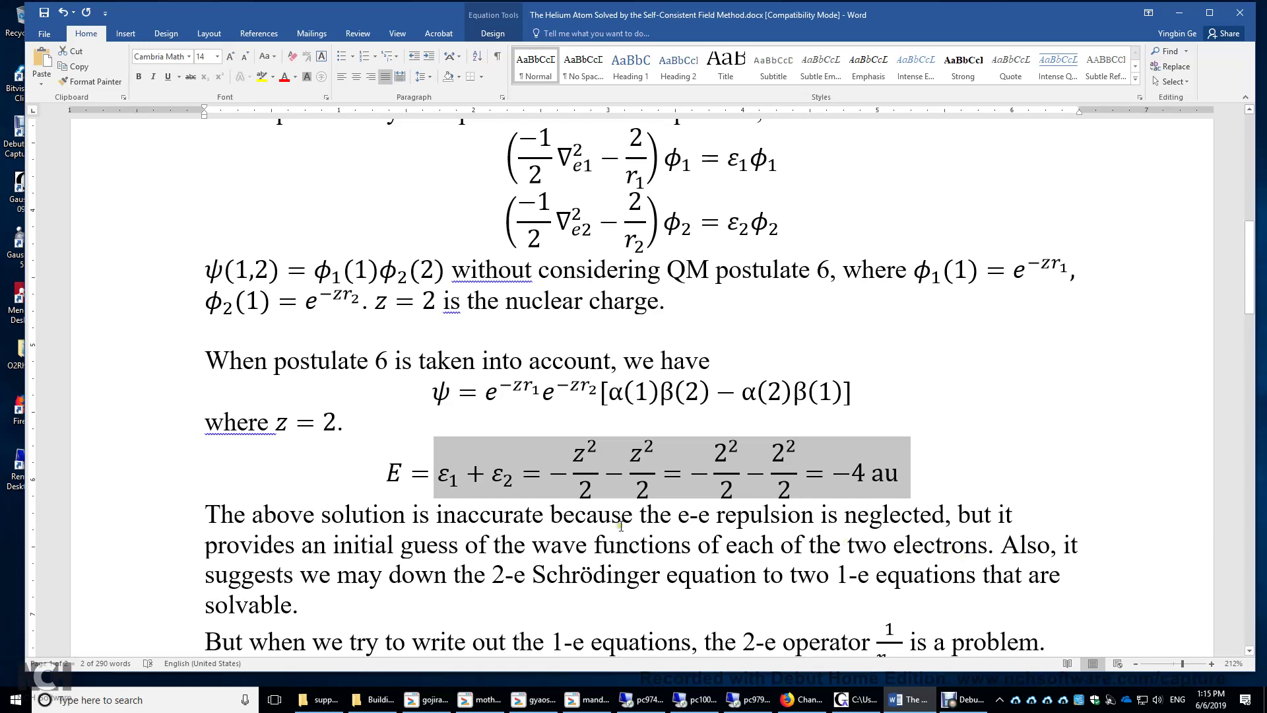
scroll(470, 493, "down", 1)
left_click(402, 505)
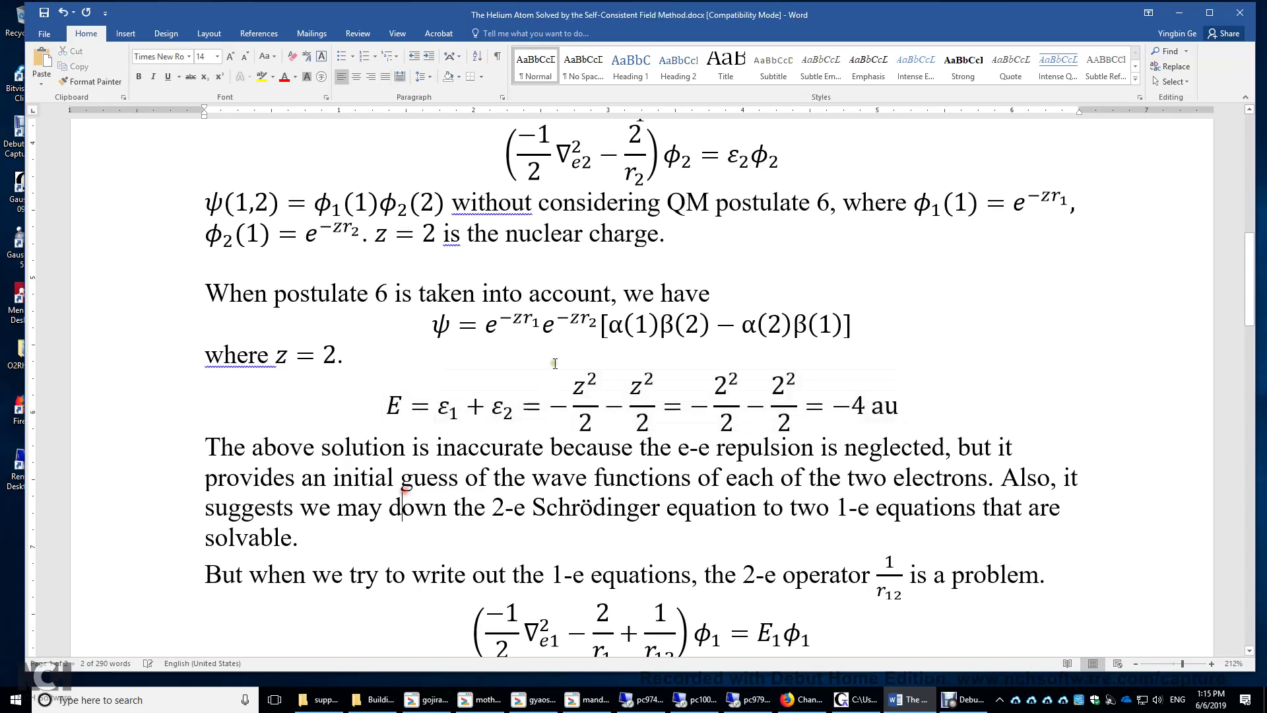
left_click_drag(432, 323, 1050, 396)
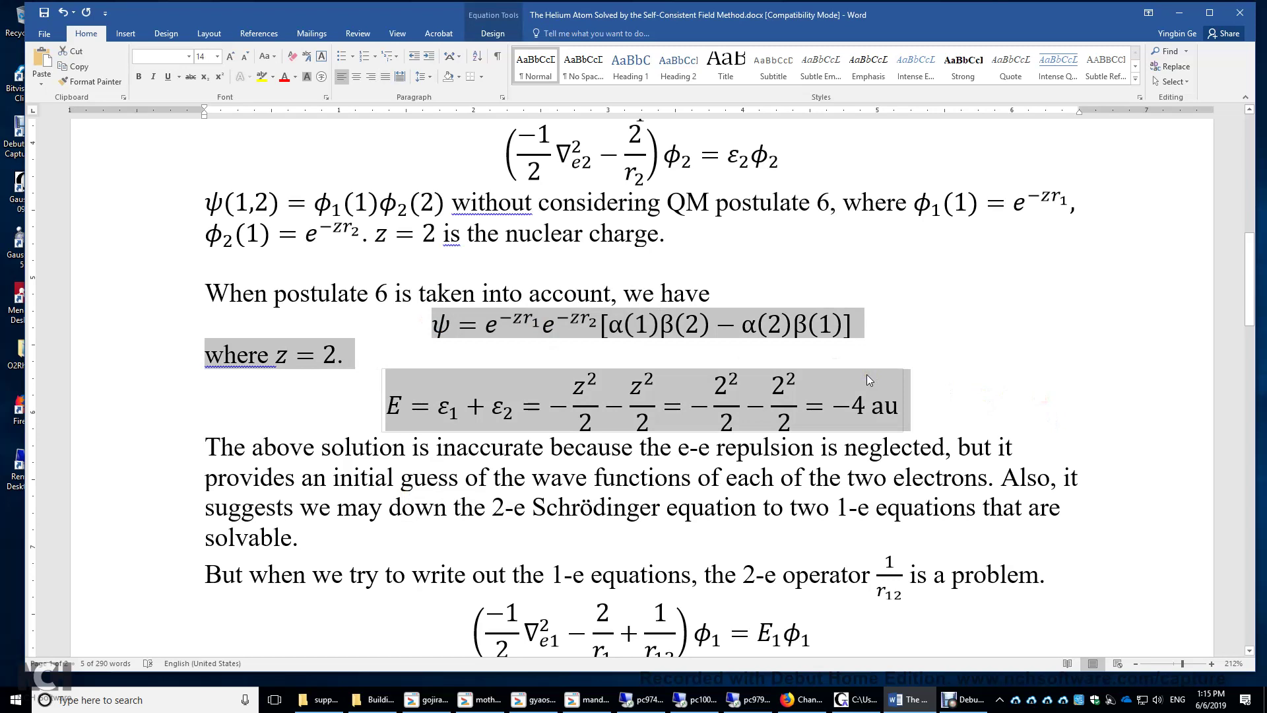
Step: Insert 'break' before 'down' so the sentence reads 'we may break down the 2-e Schrödinger equation'
left_click(391, 507)
type("break")
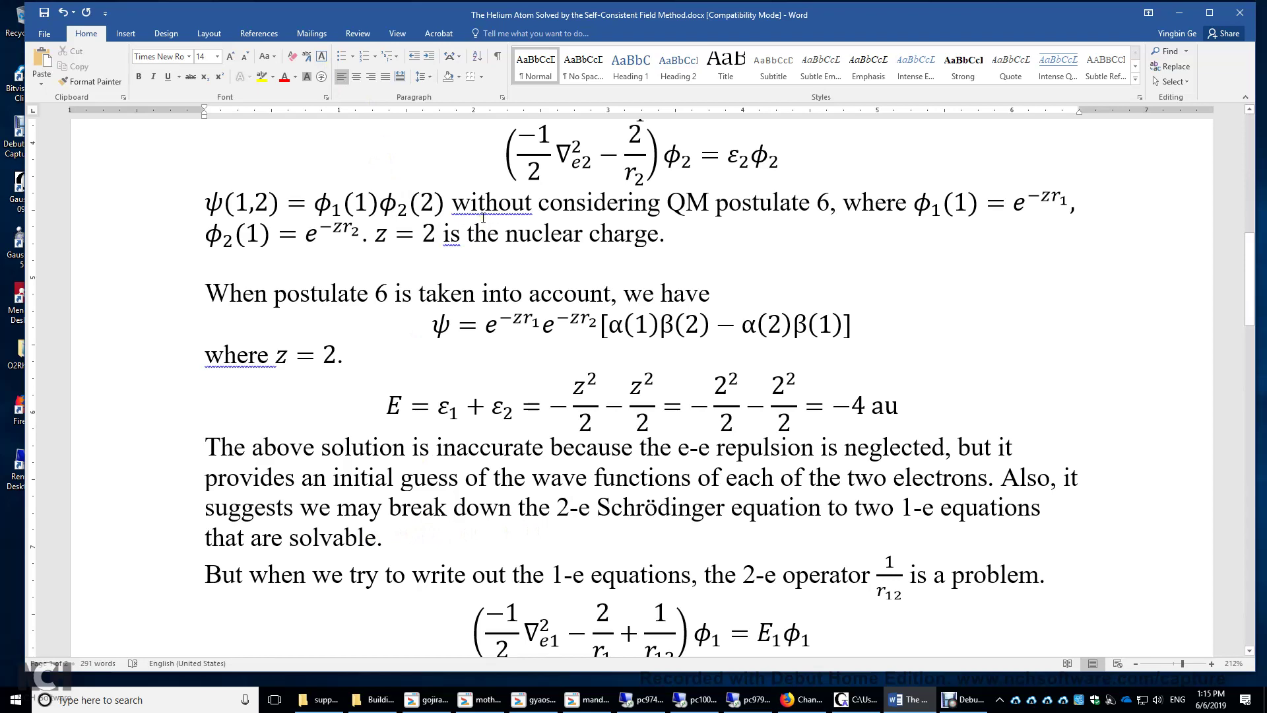
scroll(485, 229, "down", 4)
scroll(501, 396, "up", 2)
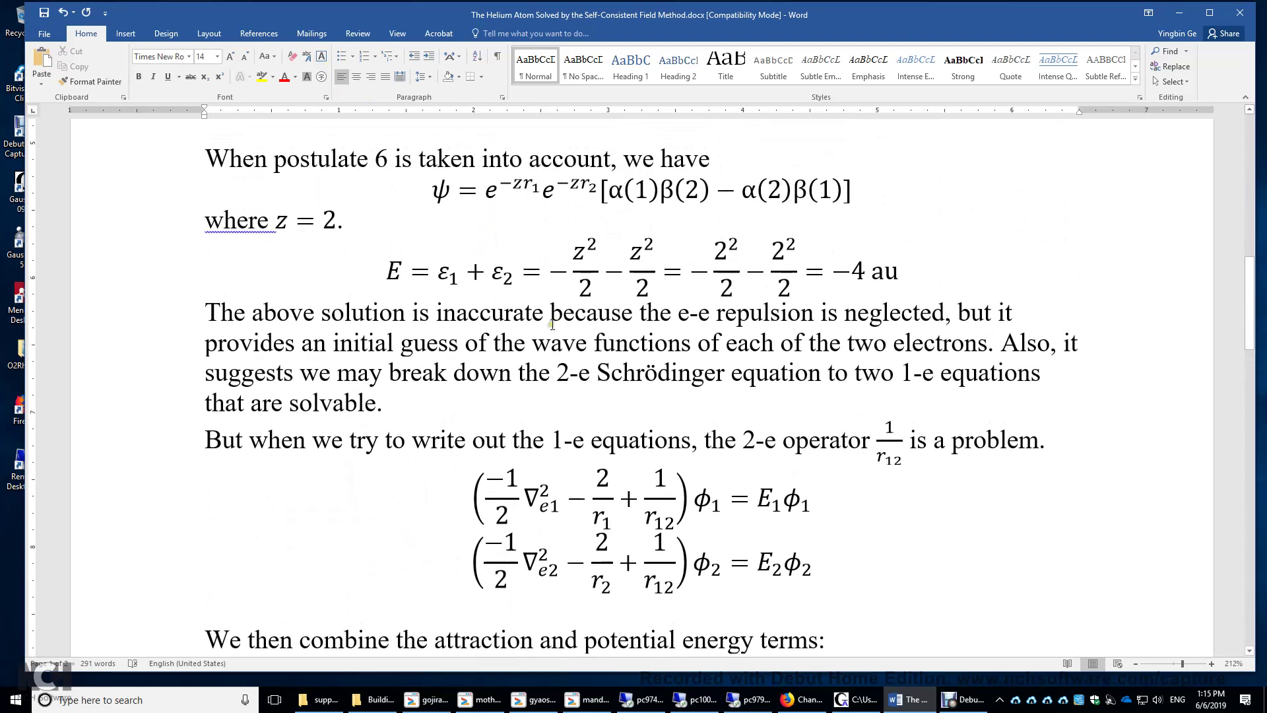
Step: Highlight the φ1 equation's −1/2∇², 2/r1, 1/r12 terms and bracket, then pick up ε₁
left_click_drag(516, 493, 576, 482)
left_click(597, 495)
left_click(668, 521)
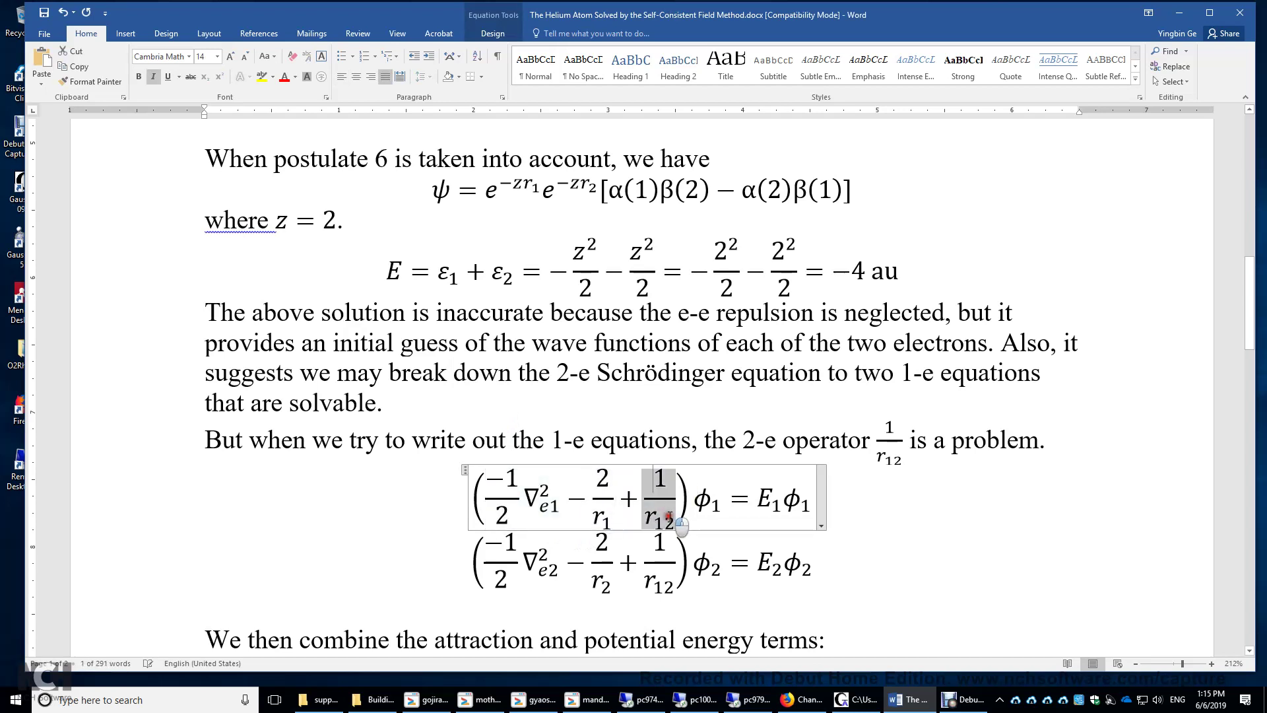
left_click(693, 518)
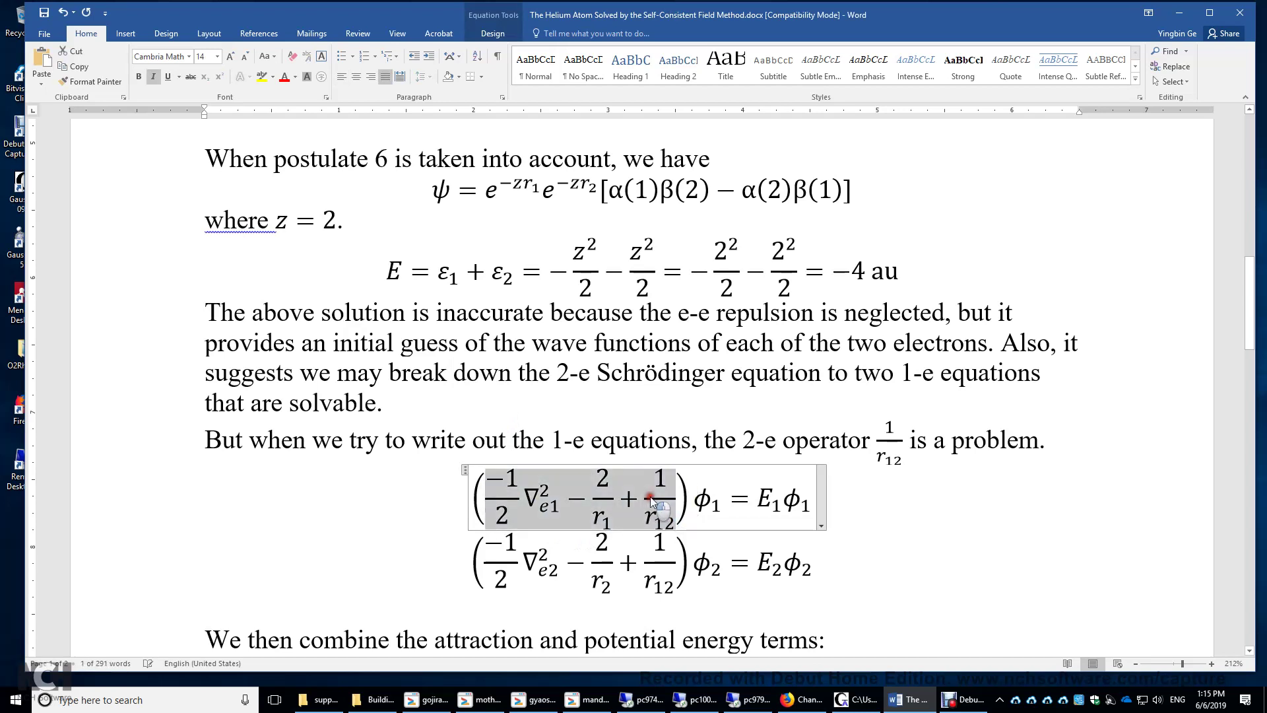
left_click(728, 499)
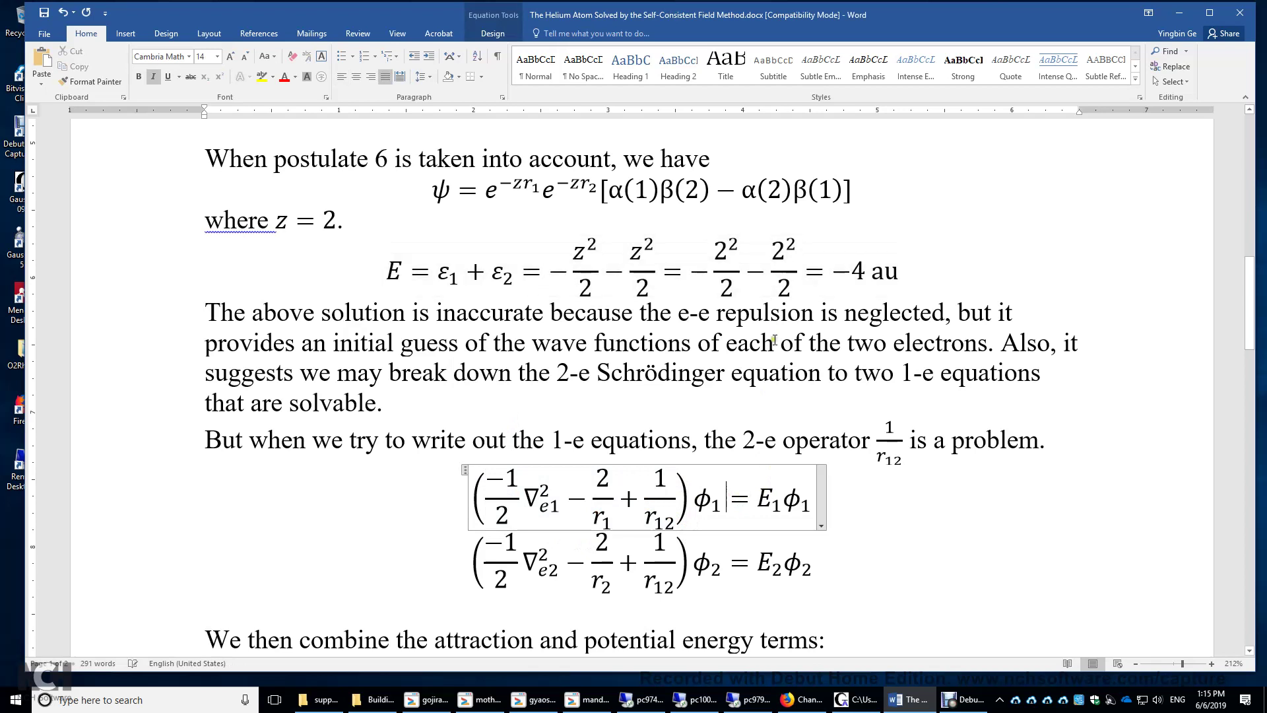
left_click(447, 270)
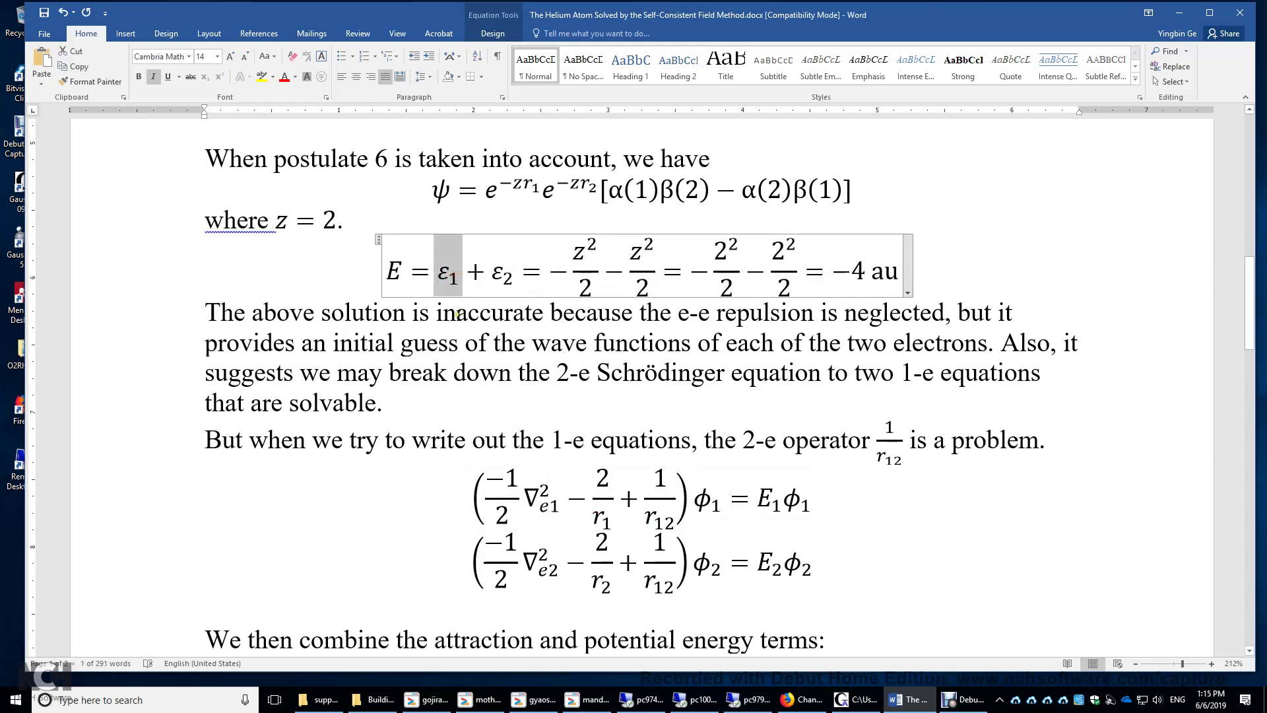
Step: Paste ε₁ over E1 in the φ1 equation and over E2 in the φ2 equation
left_click(768, 508)
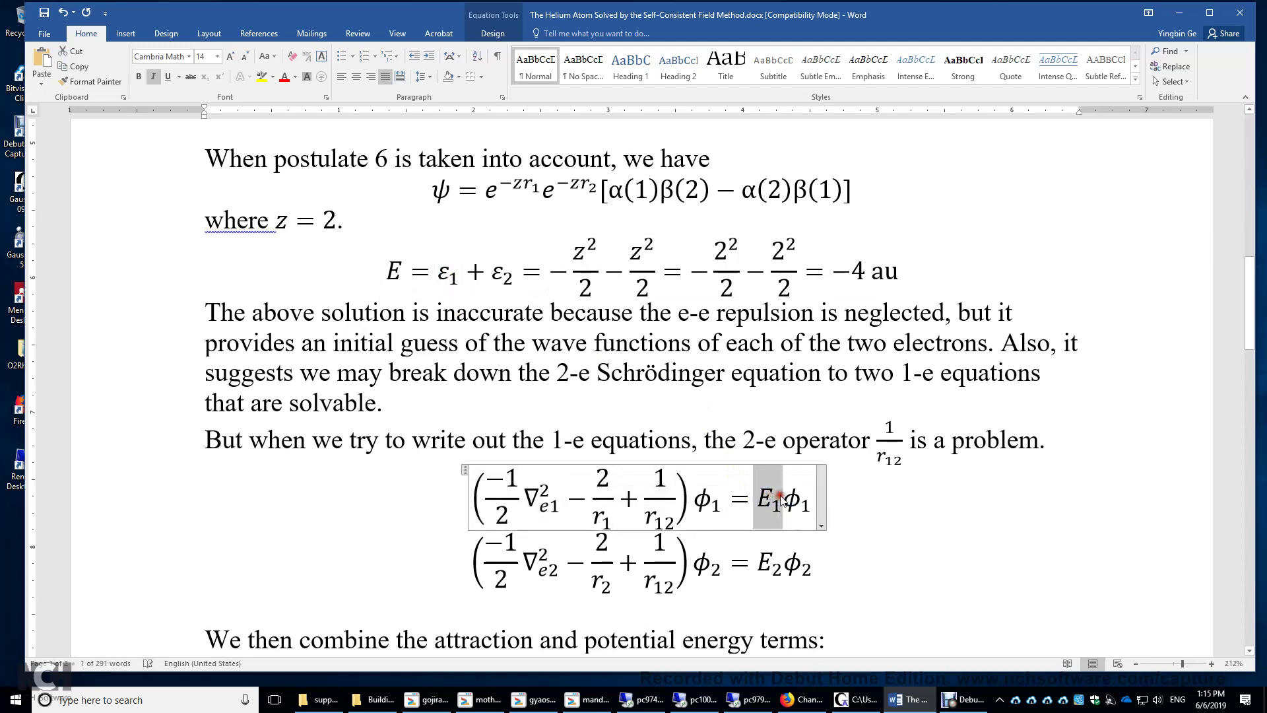
type("ε1")
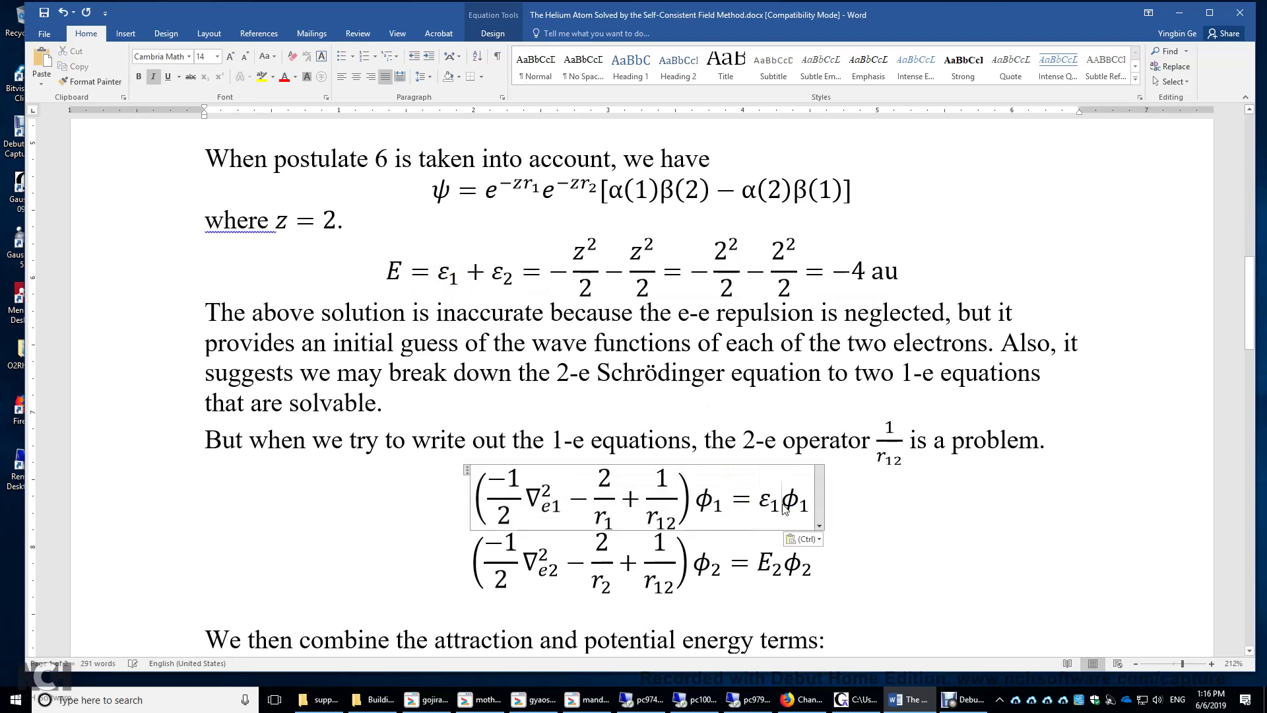
left_click_drag(756, 560, 784, 566)
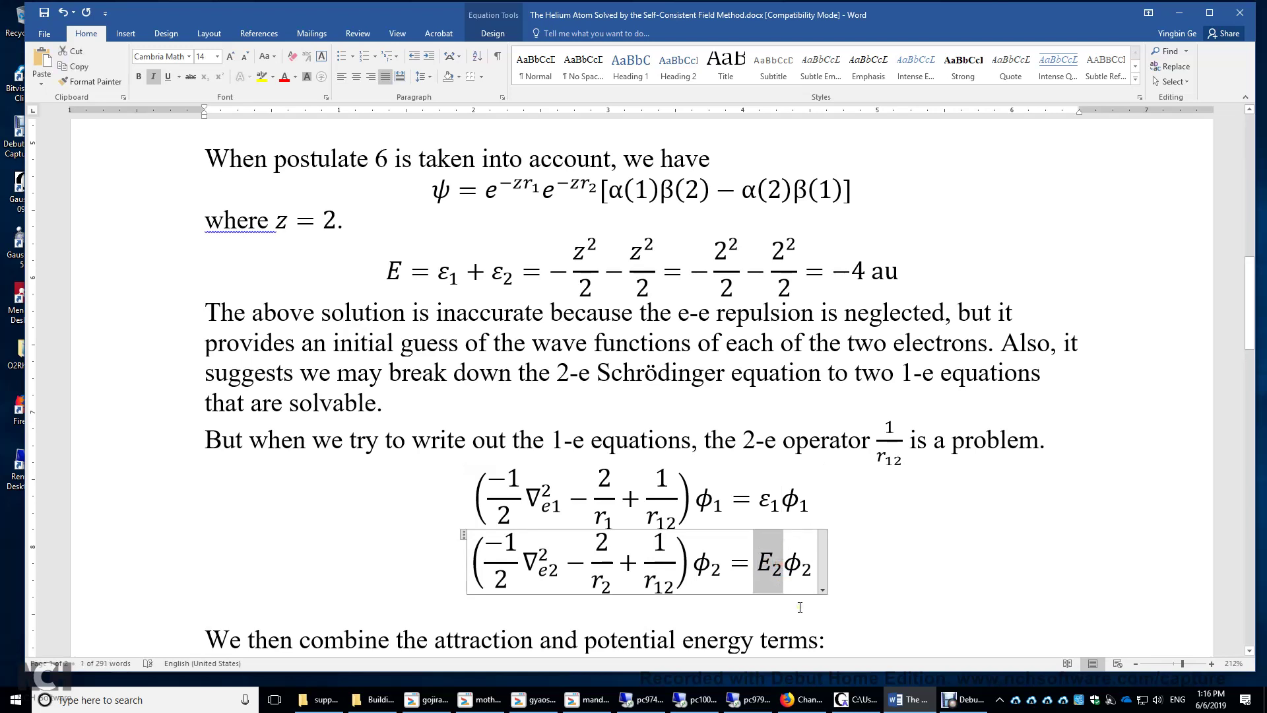
type("ε1")
Step: Change the φ2 equation's ε subscript from 1 to 2 so it reads ε2φ2, and save
left_click(800, 604)
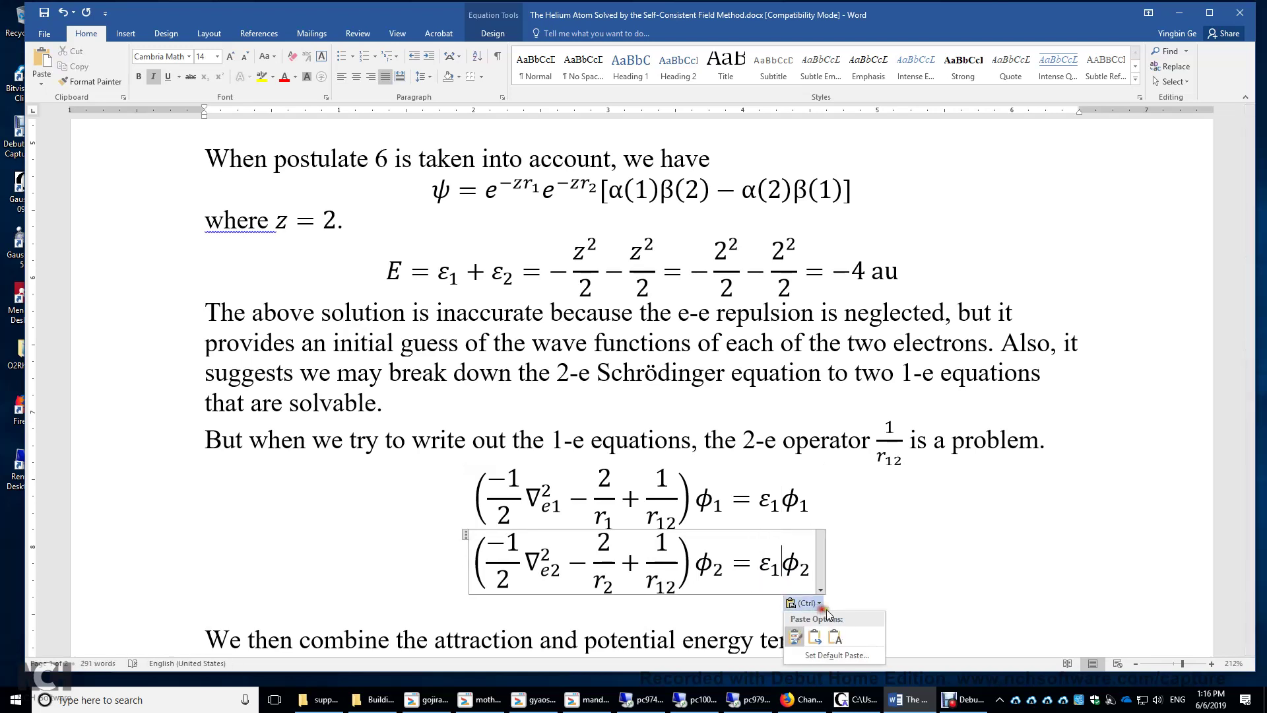
left_click(778, 588)
left_click(776, 569)
left_click_drag(776, 569, 777, 588)
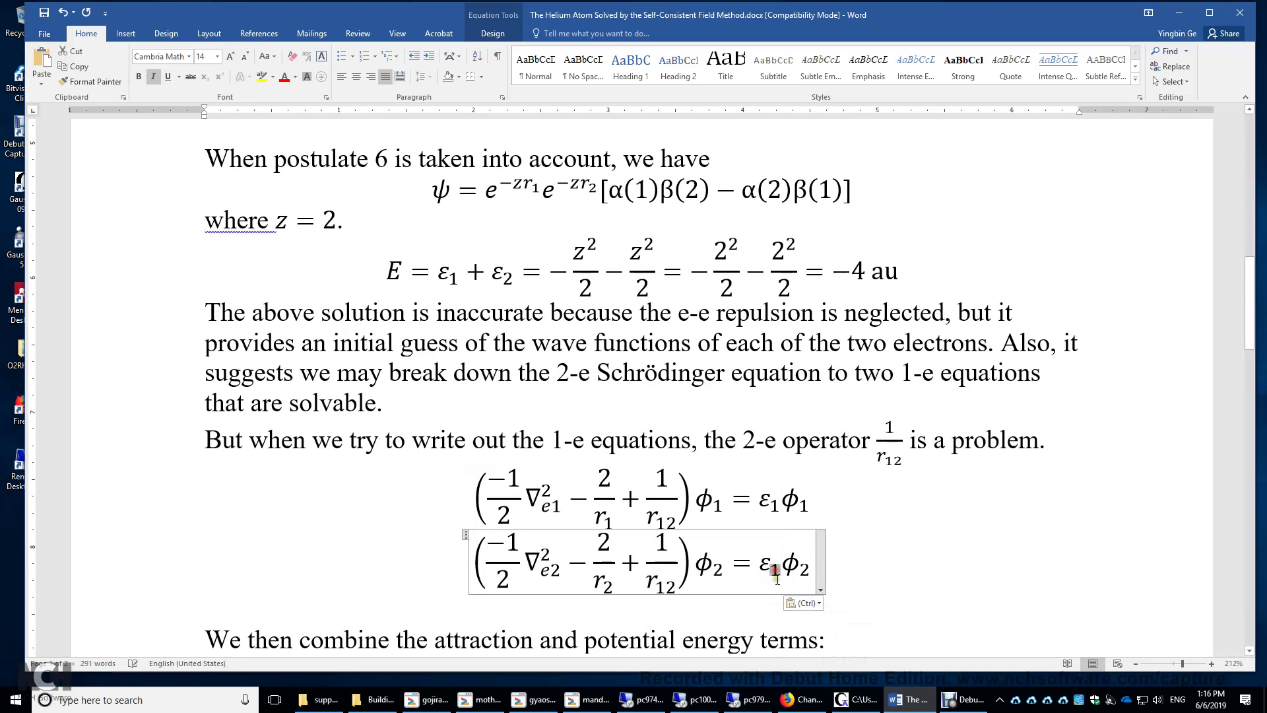
type("2")
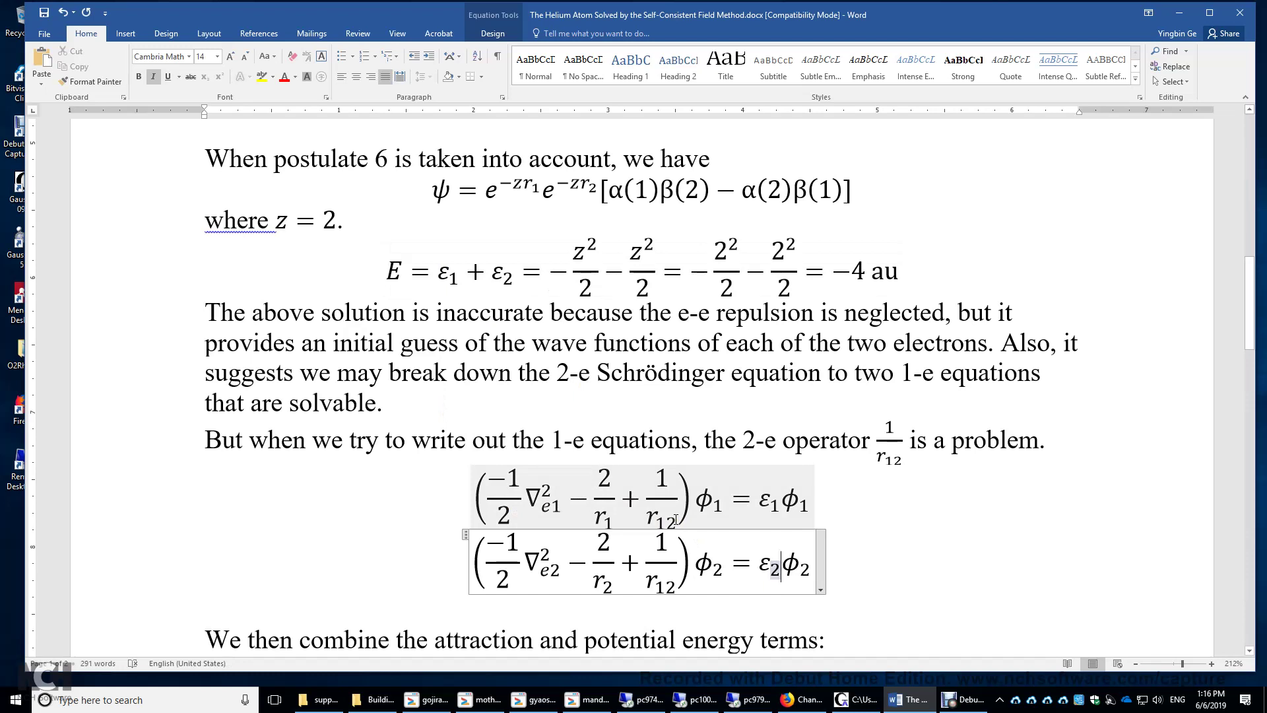
key("ctrl+s")
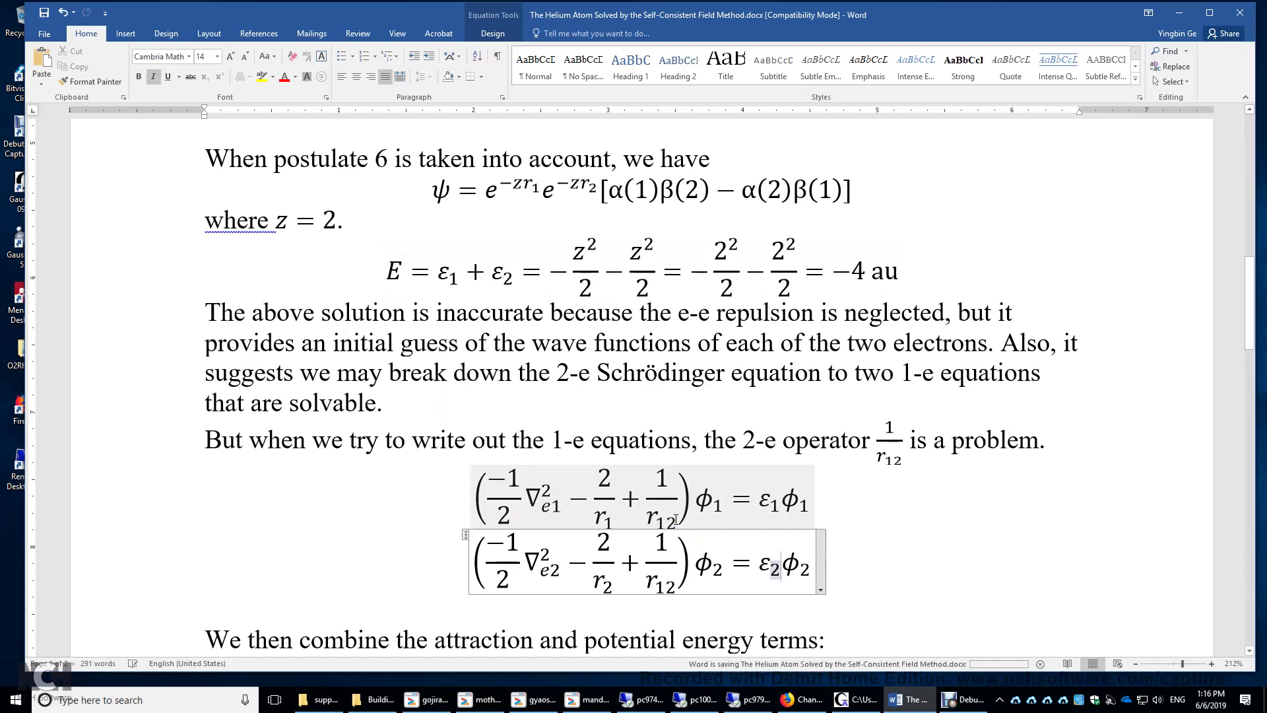
left_click(746, 478)
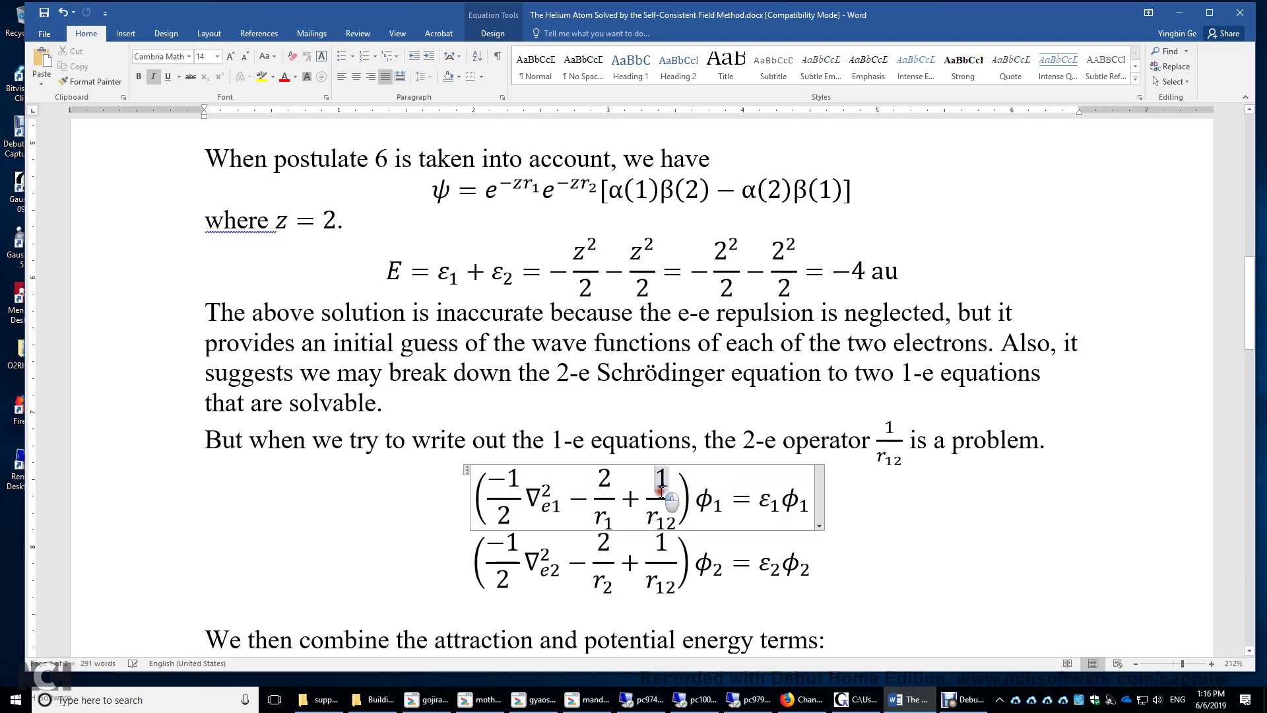
left_click_drag(661, 489, 666, 506)
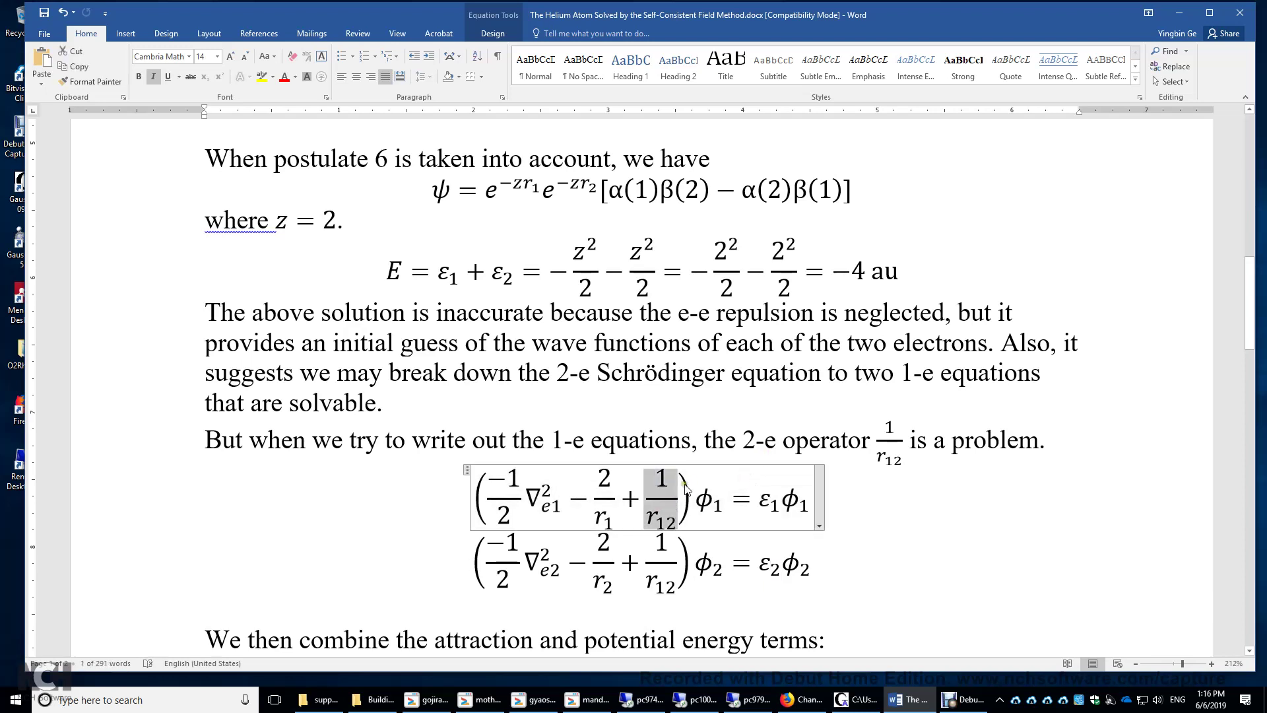
left_click(668, 484)
left_click_drag(649, 517, 677, 521)
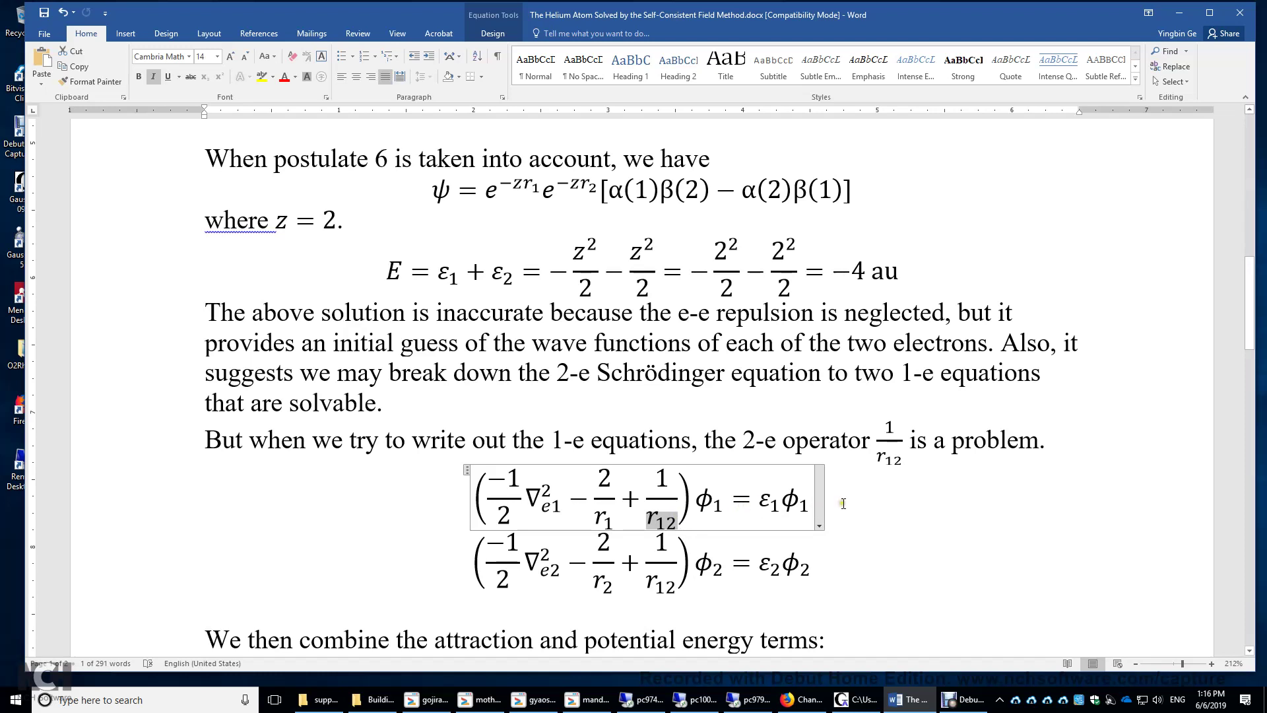
scroll(321, 496, "down", 1)
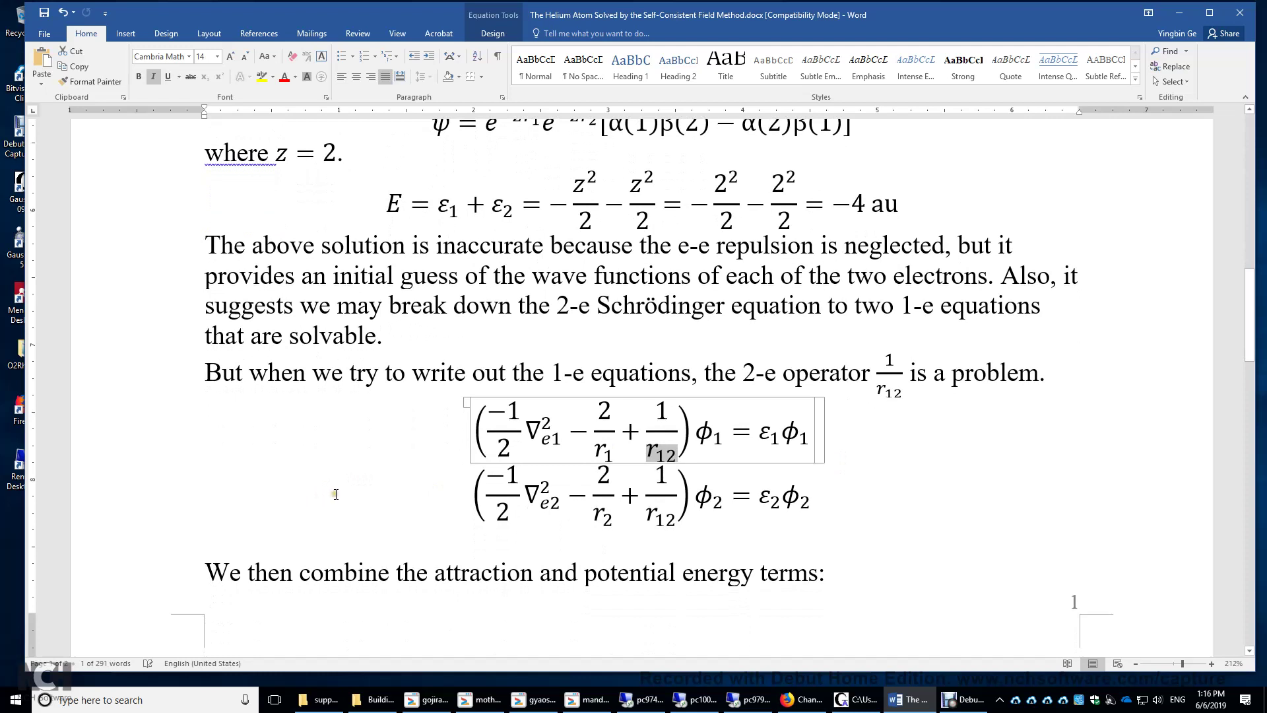
left_click(350, 495)
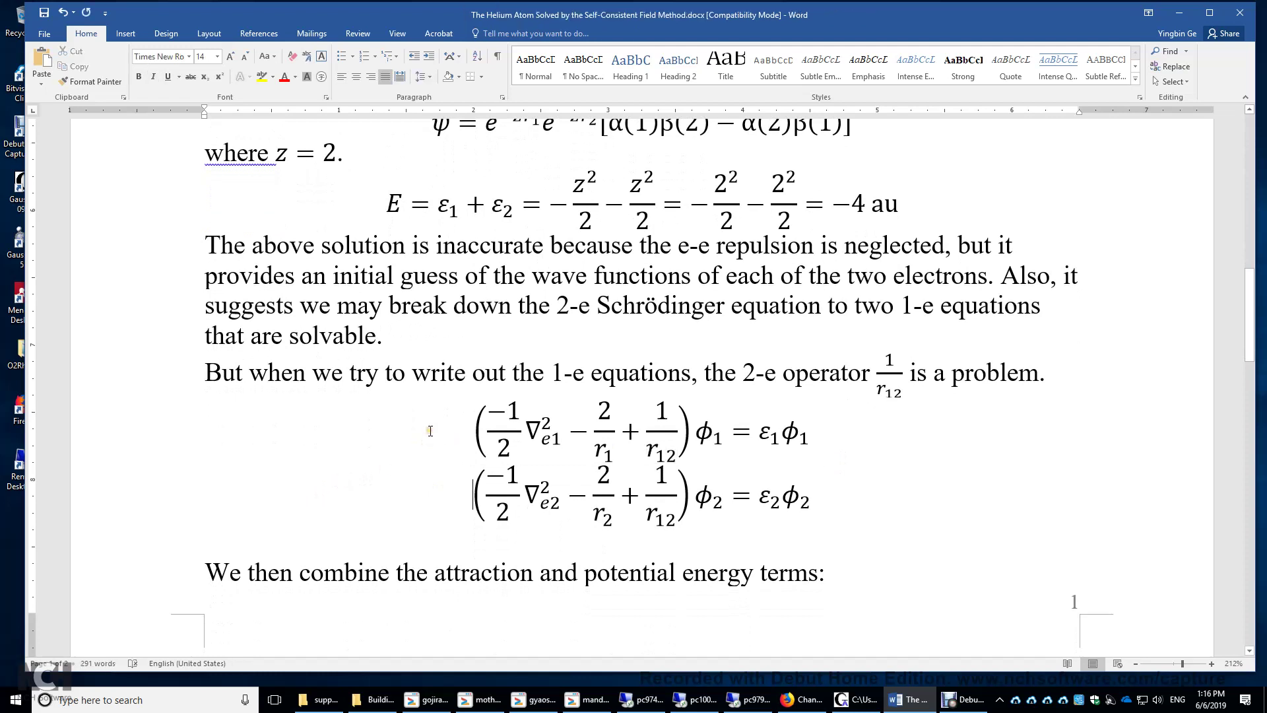
left_click_drag(429, 437, 862, 505)
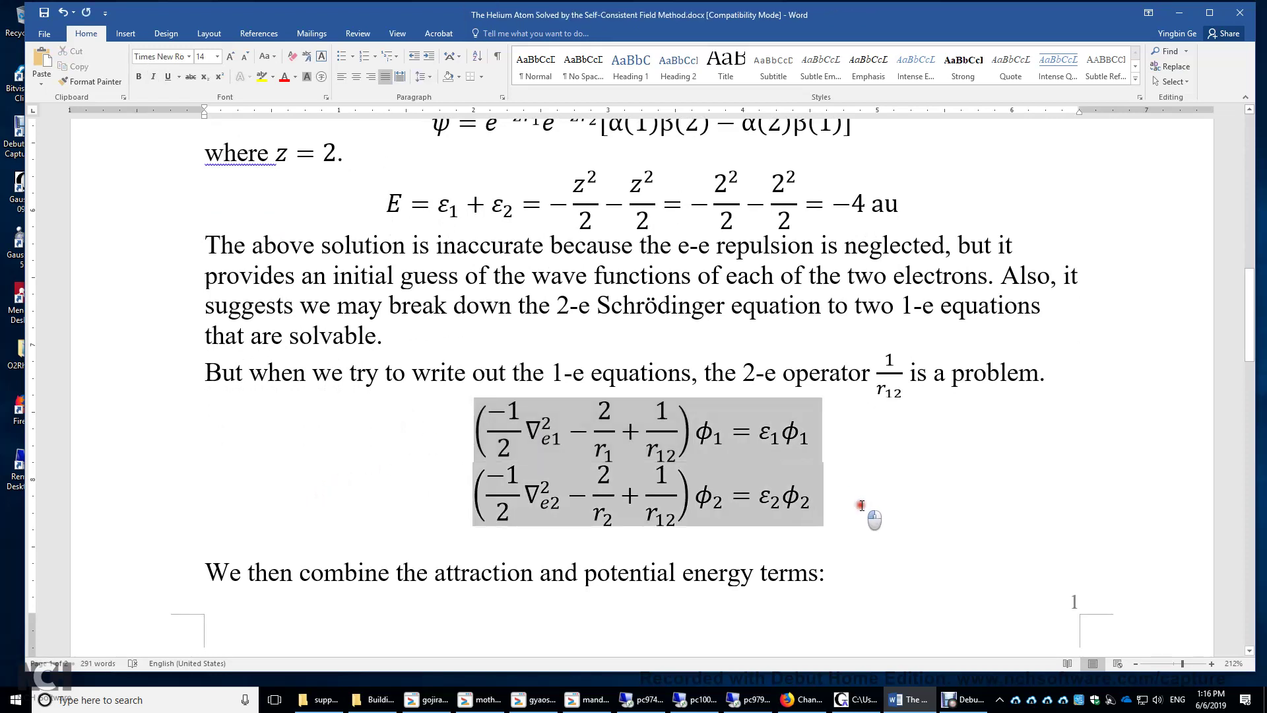
left_click(323, 502)
left_click(597, 429)
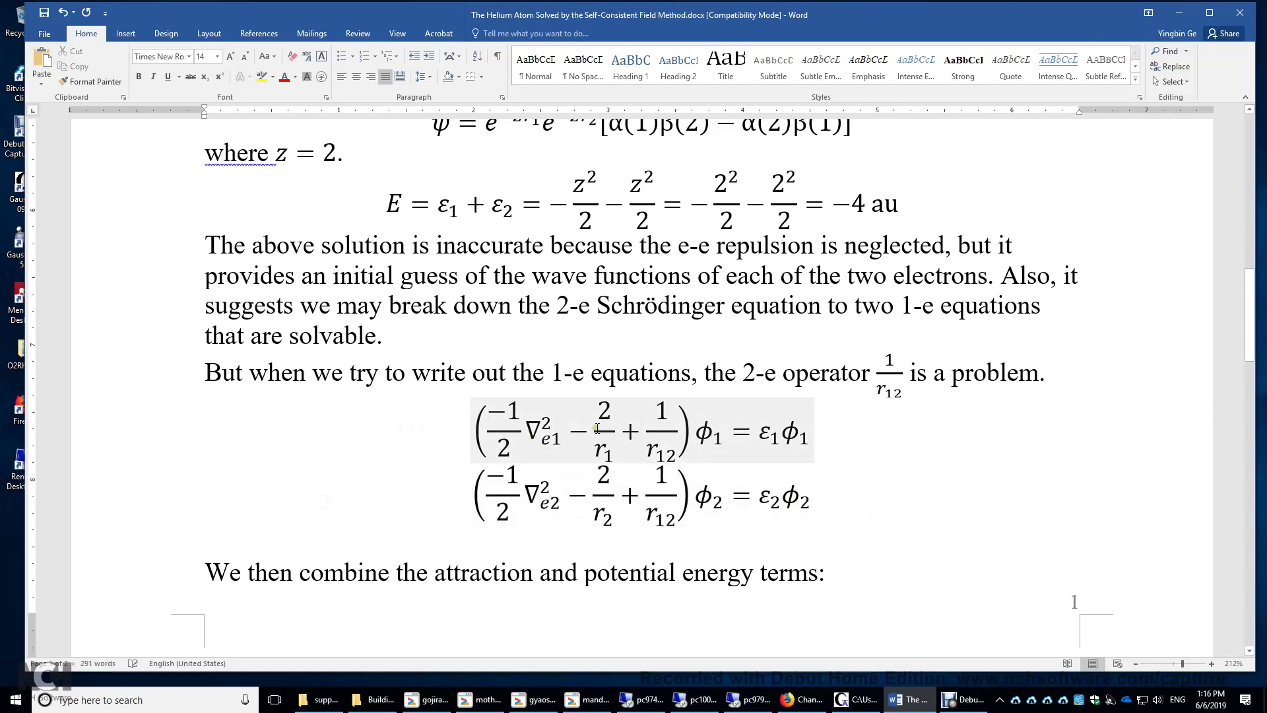
double_click(597, 429)
double_click(659, 435)
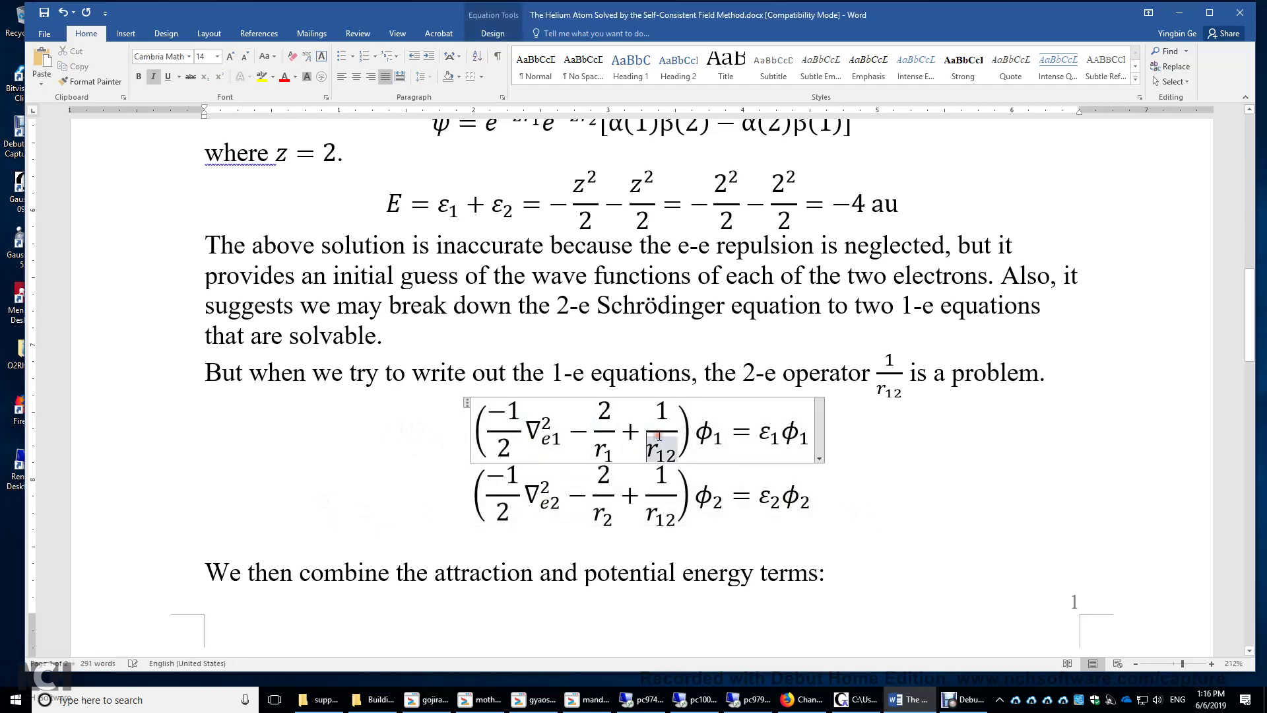
double_click(591, 436)
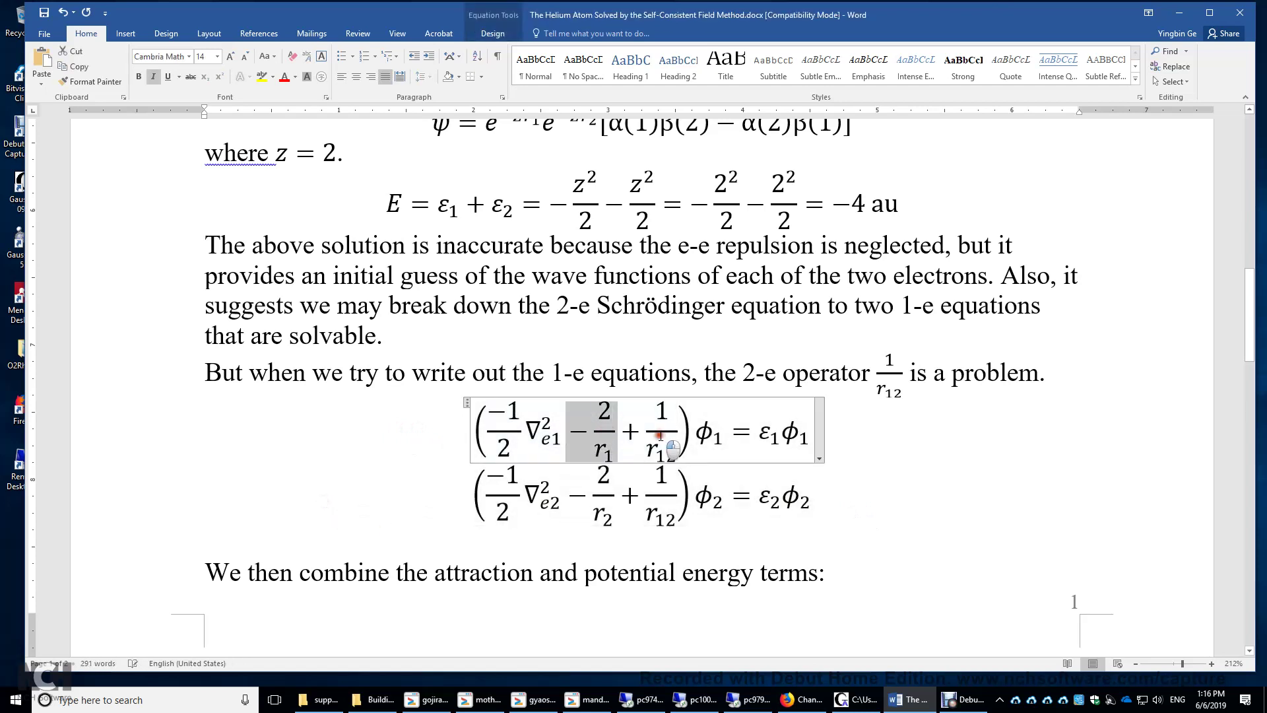
double_click(657, 445)
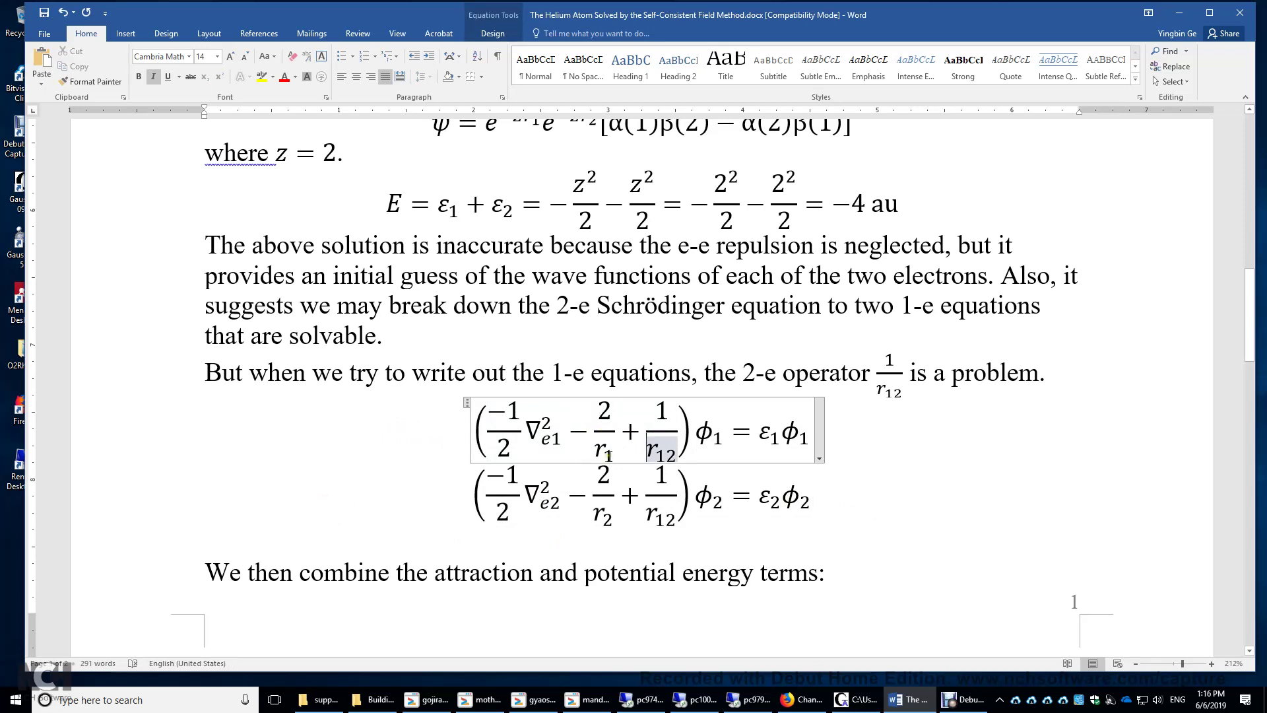
left_click_drag(586, 578, 678, 581)
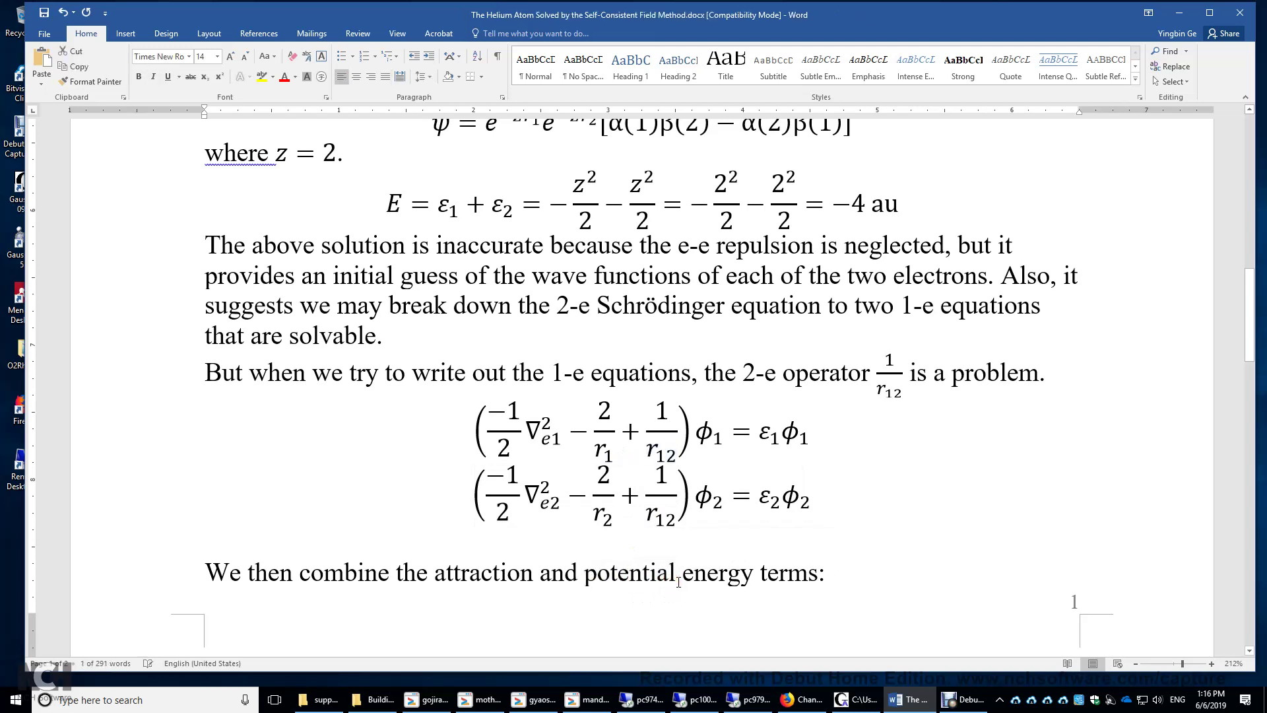
Step: Replace 'potential' with 'repulsion' in the closing sentence about combined energy terms
type("repulsio")
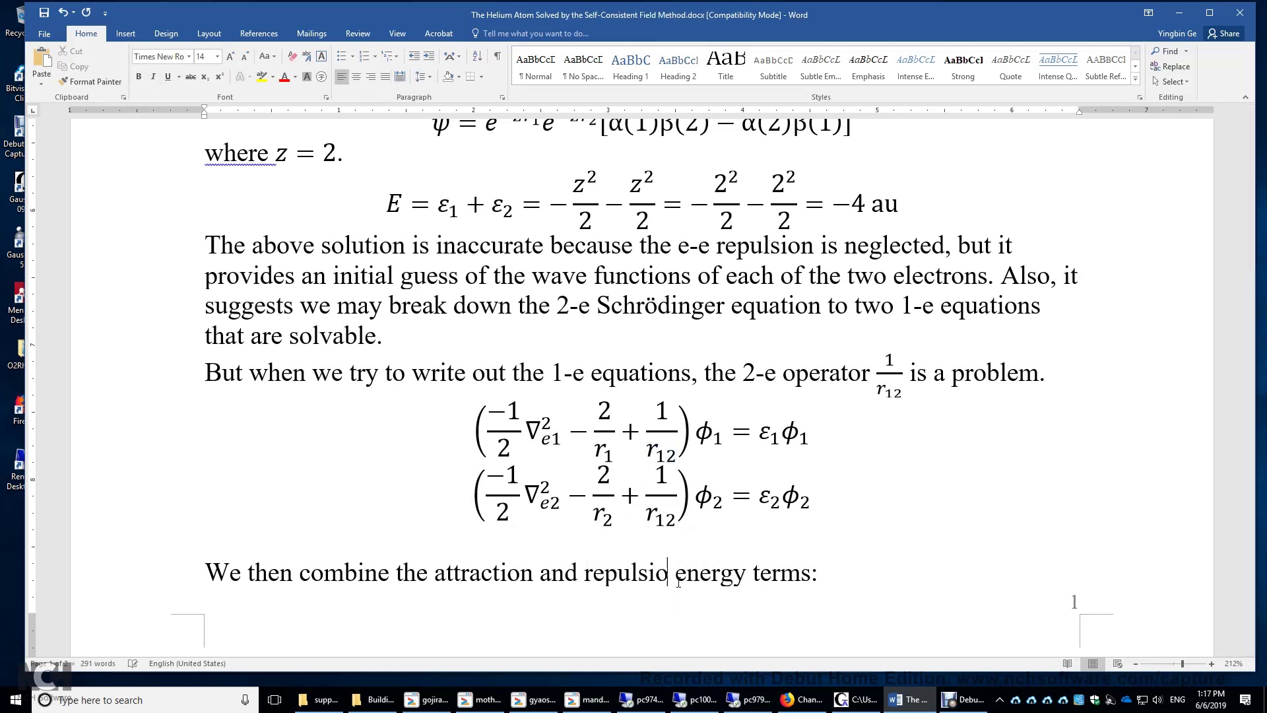
type("n")
scroll(481, 569, "down", 1)
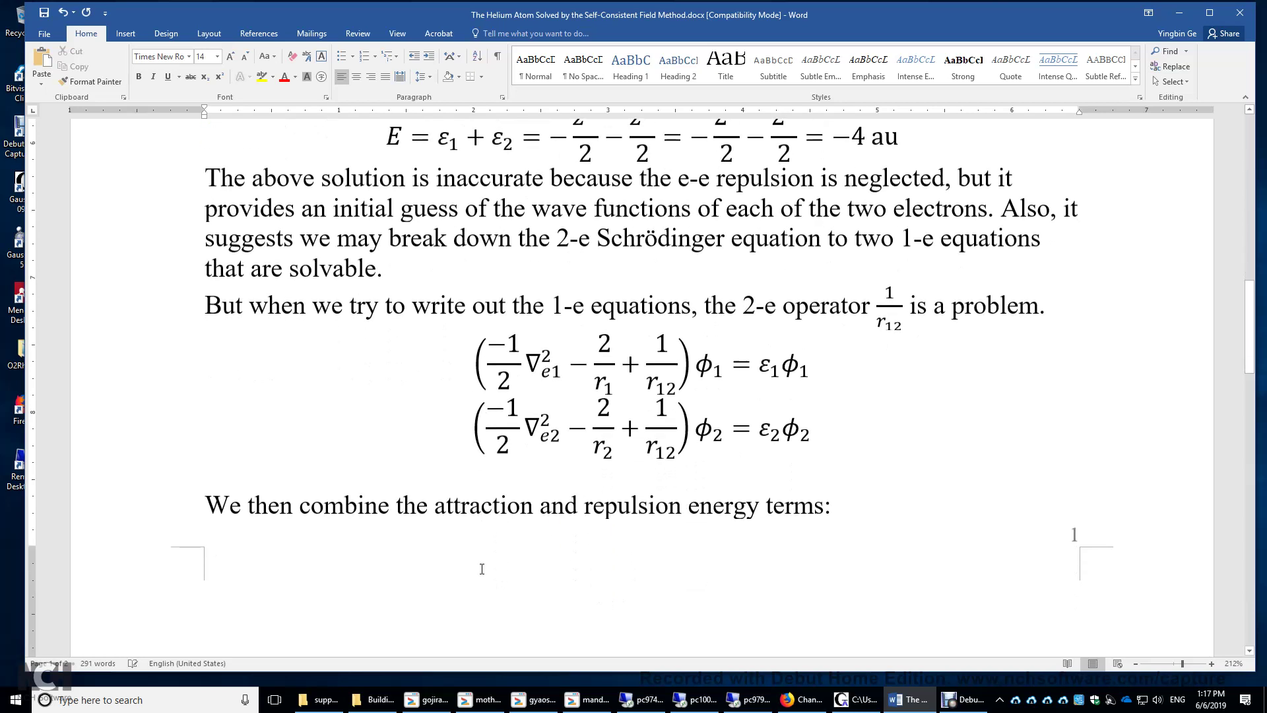
left_click(458, 505)
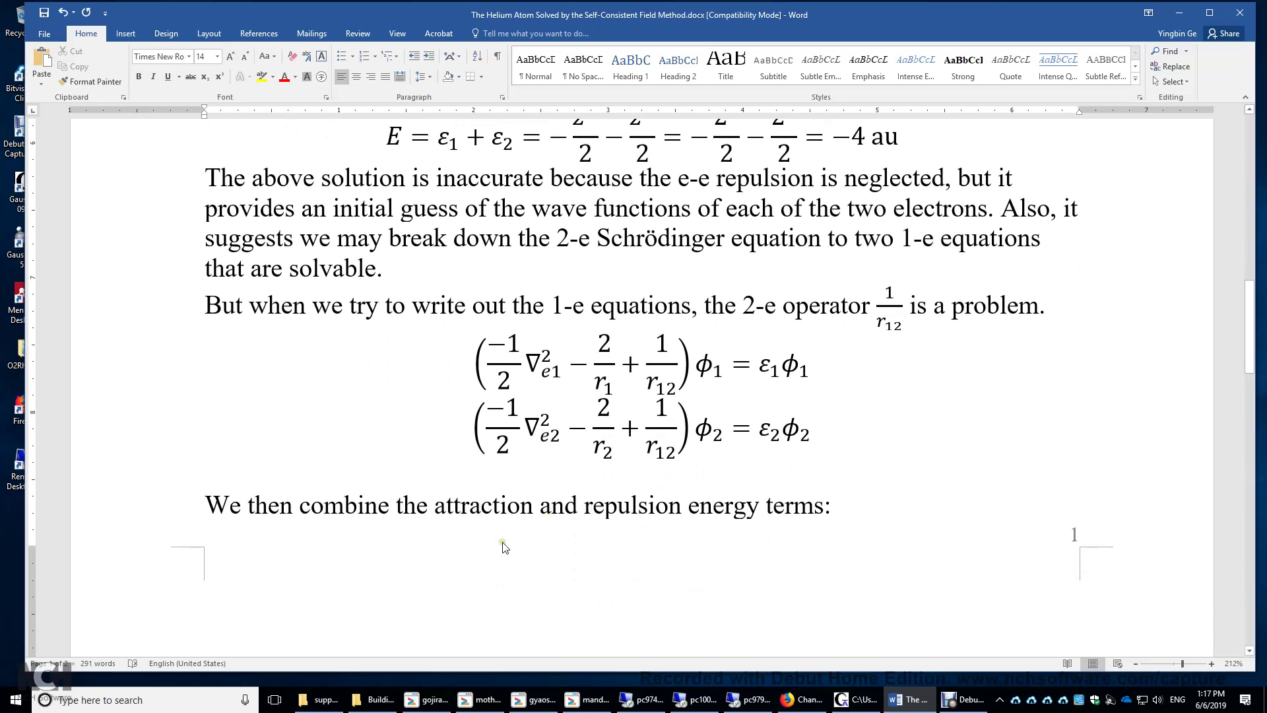
scroll(510, 564, "down", 6)
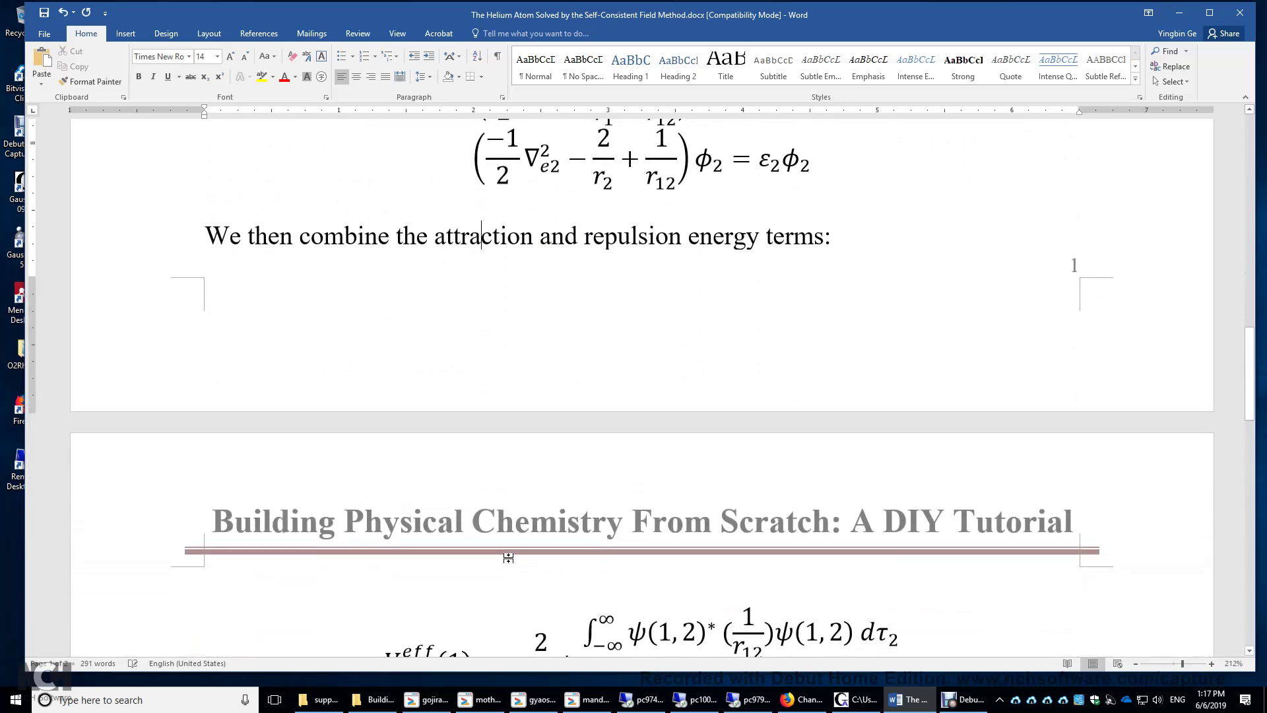
Step: Highlight the −2/r1 + 1/r12 terms of the φ1 equation
left_click(655, 562)
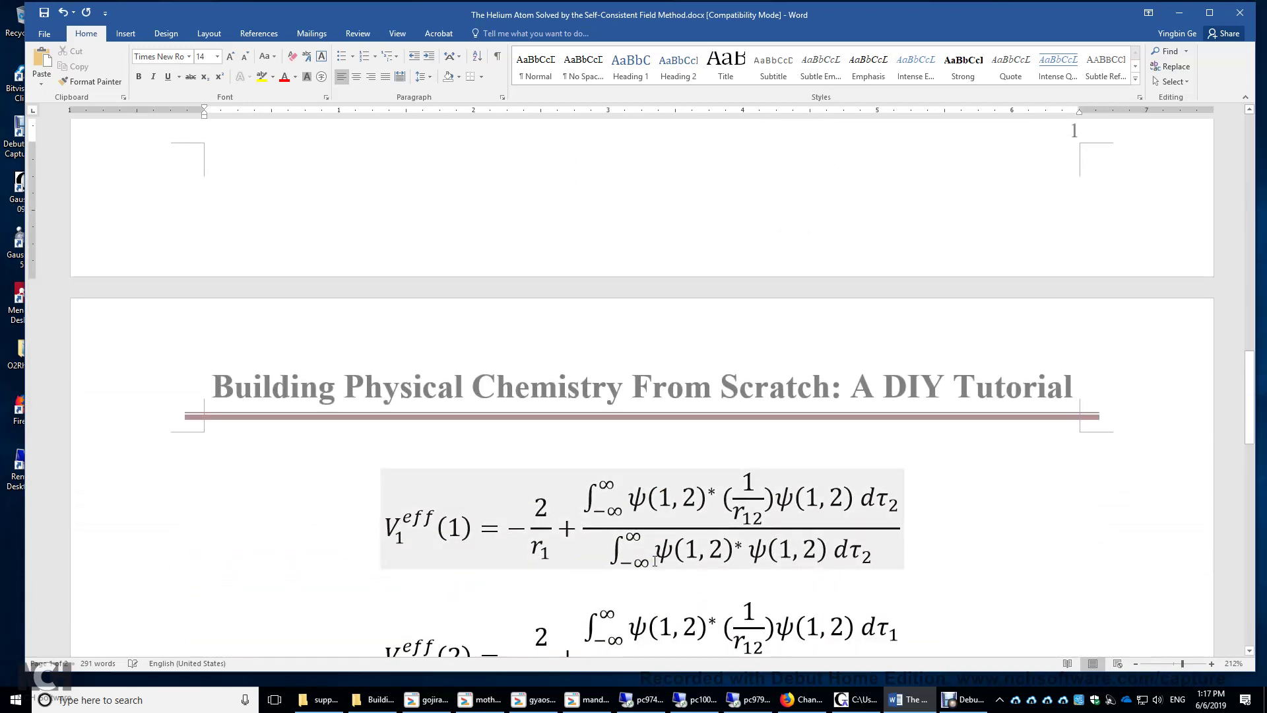
scroll(620, 528, "up", 5)
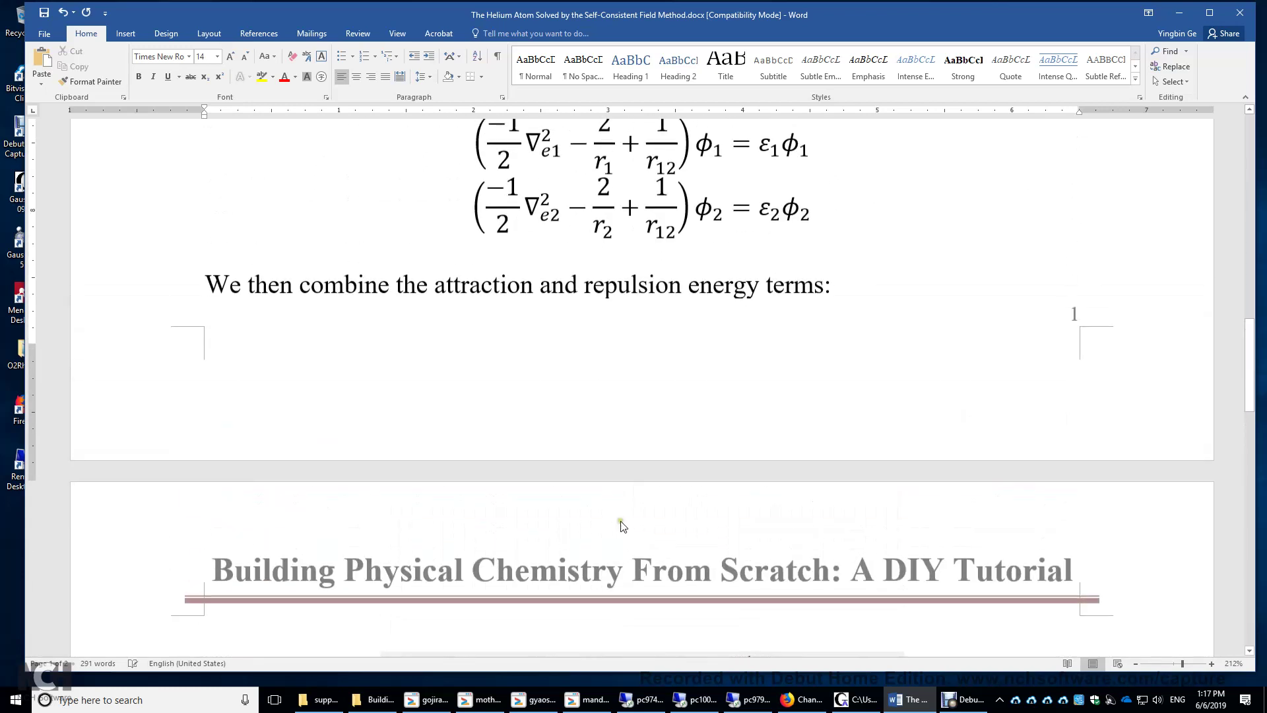
left_click_drag(576, 295, 647, 301)
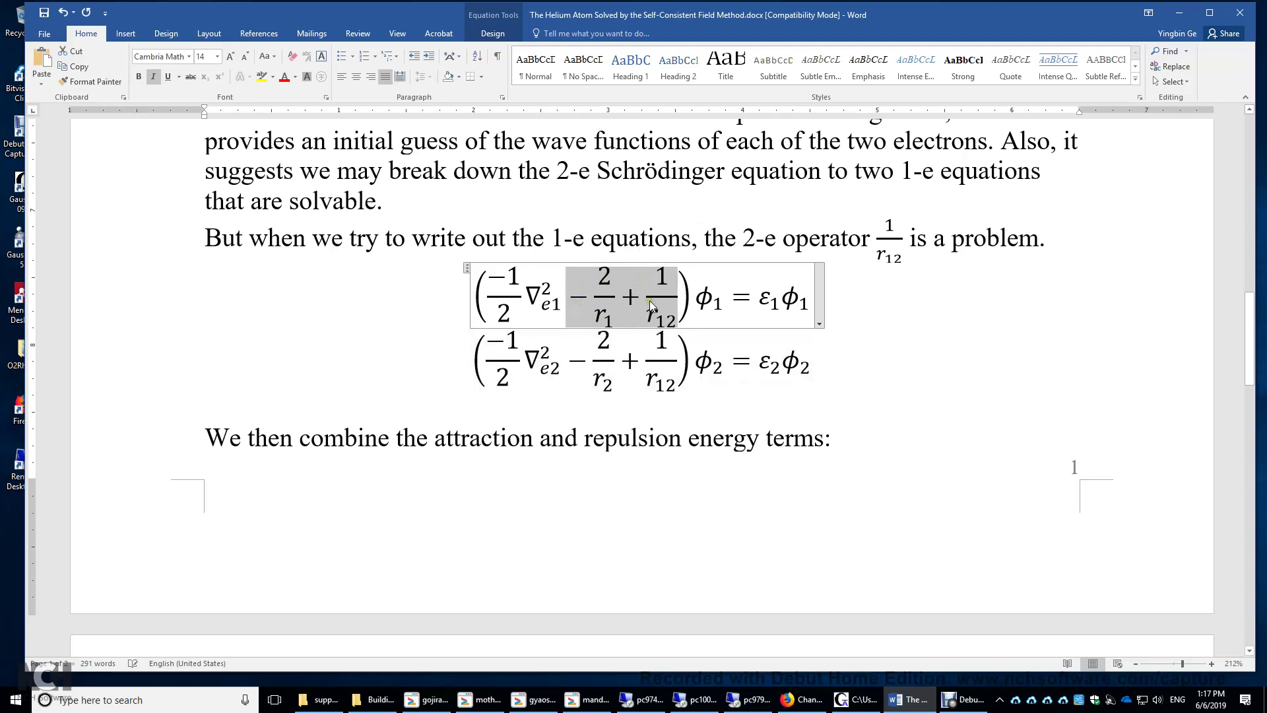
Step: On page 2, highlight the −2/r1 term, then the 1/r12 factor, in the V1eff equation
scroll(520, 456, "down", 4)
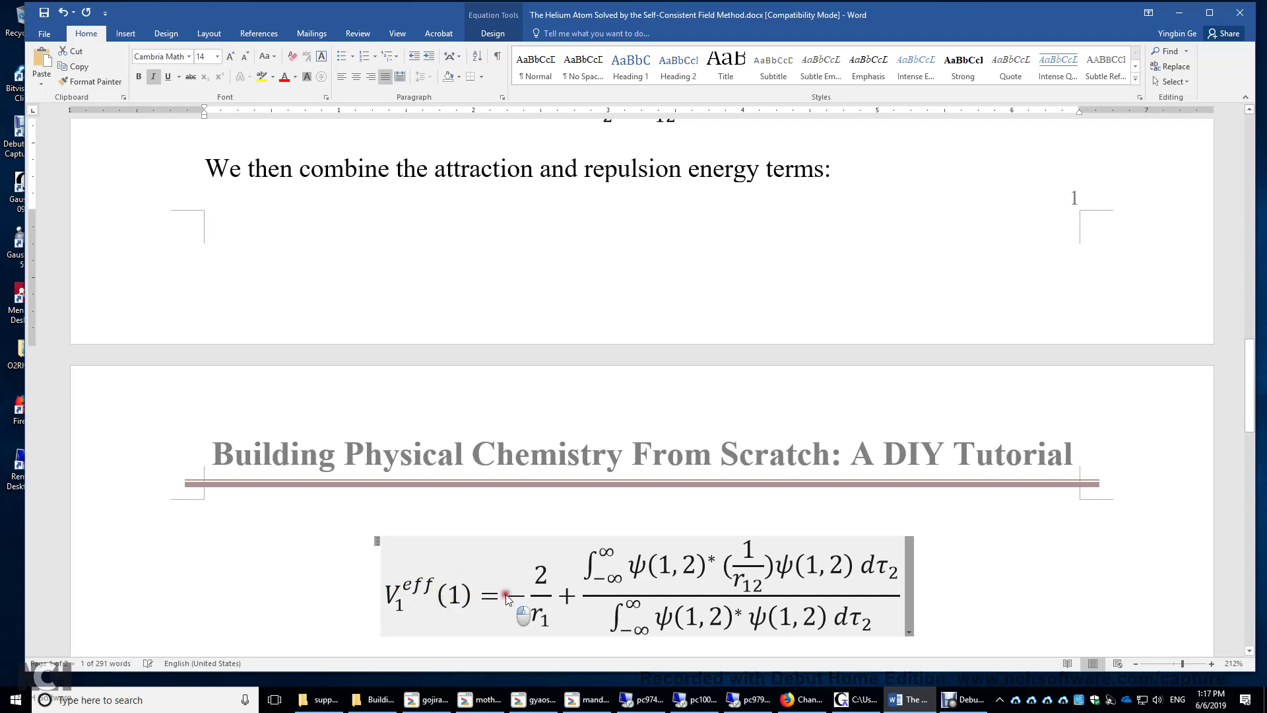
mouse_move(506, 597)
left_mouse_down()
mouse_move(525, 607)
mouse_move(581, 594)
mouse_move(595, 563)
mouse_move(848, 627)
left_mouse_up()
left_click_drag(745, 553, 758, 580)
scroll(581, 509, "down", 3)
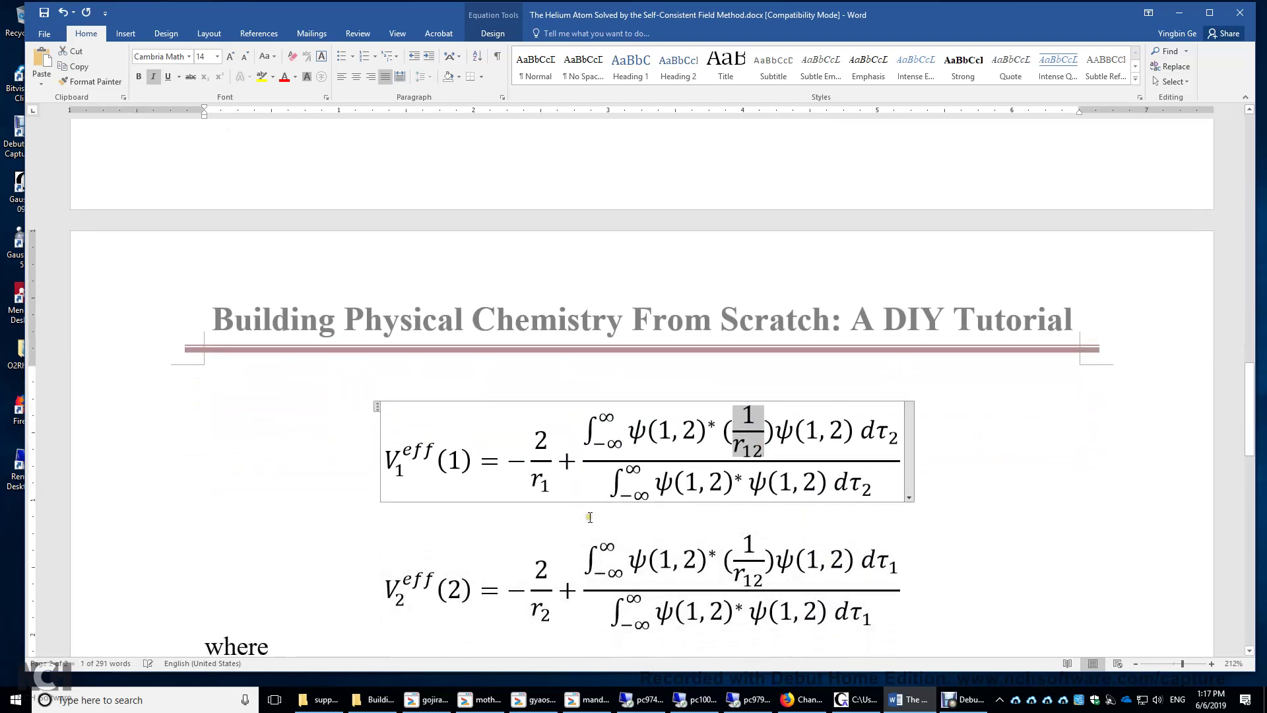